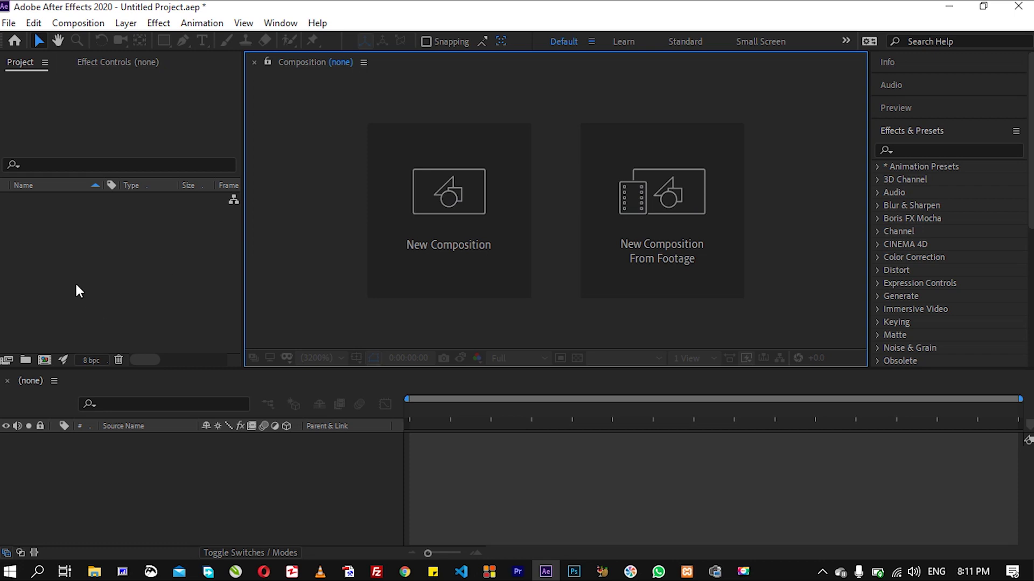
- Import all seven Fotages files, including 34.png, logo.png and Card.psd, into the project
double_click(132, 256)
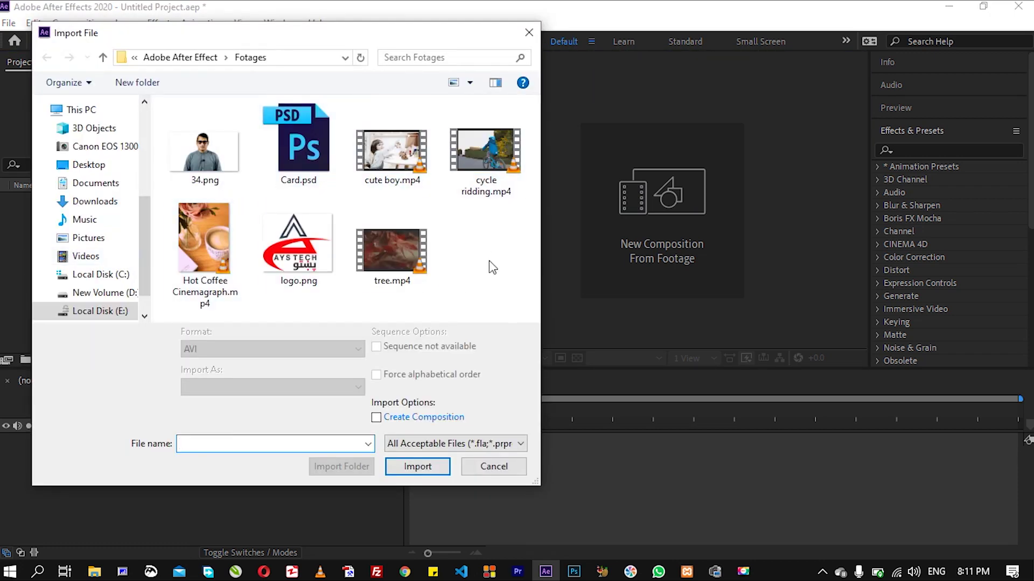
left_click_drag(512, 256, 161, 161)
left_click(418, 466)
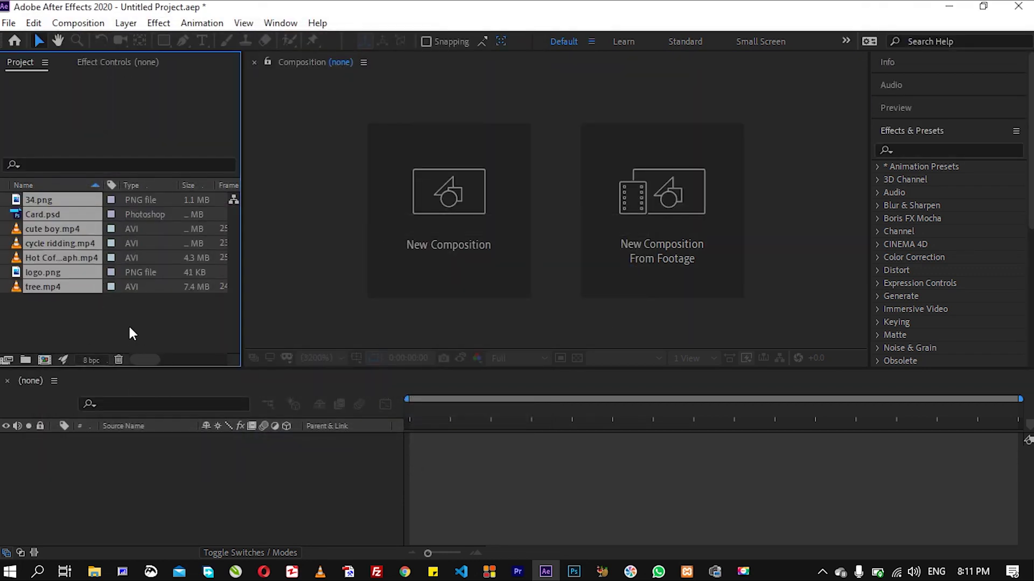
left_click(129, 326)
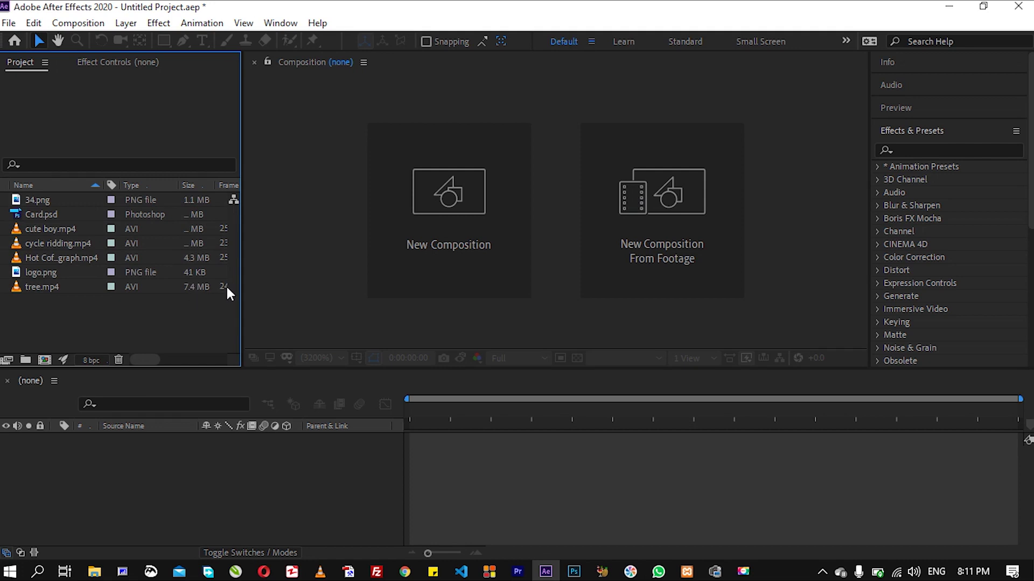
- Create Comp 1 at 1920×1080, 25 fps, 0:00:10:03 using the HDTV 1080 25 preset
left_click(454, 200)
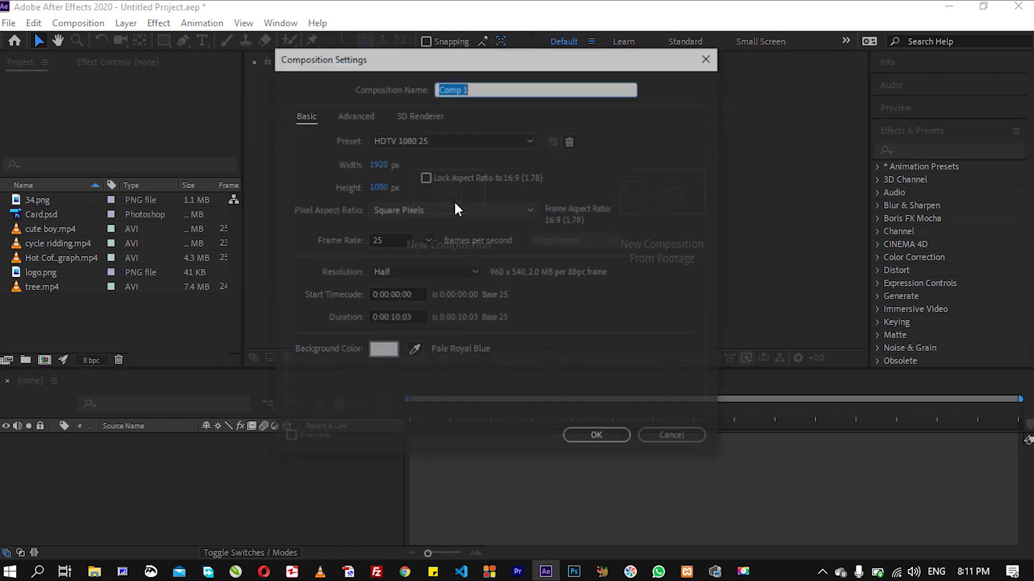
left_click(477, 86)
left_click_drag(477, 86, 393, 100)
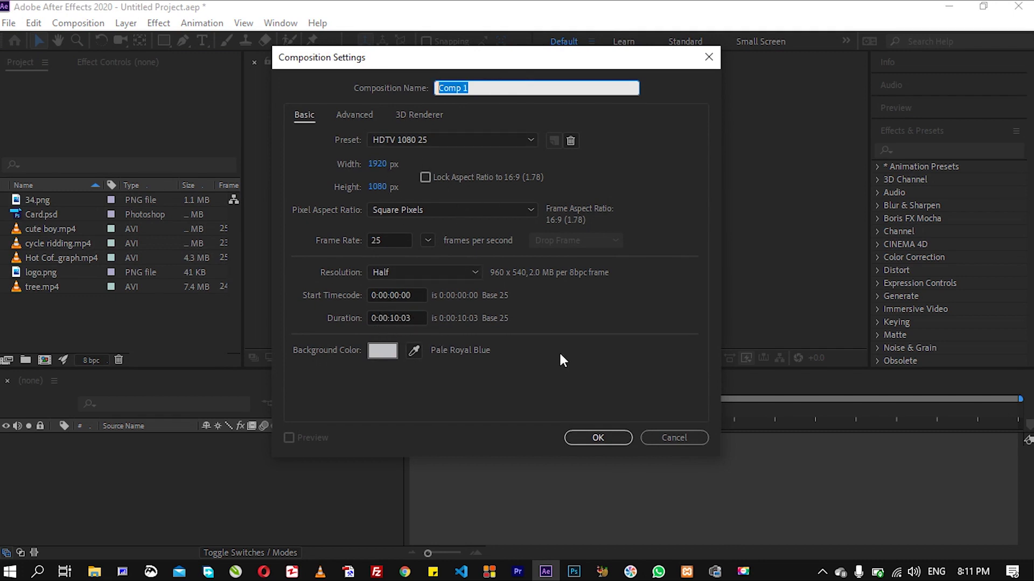
left_click(591, 436)
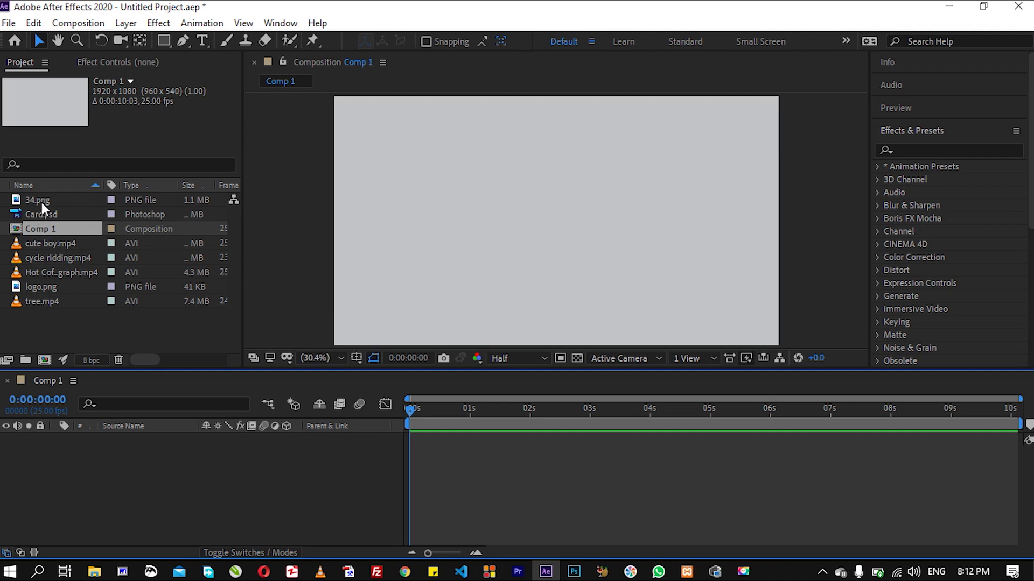
- Add 34.png to Comp 1, delete the off-centre copy, and re-add it centred via the timeline
left_click_drag(41, 203, 440, 213)
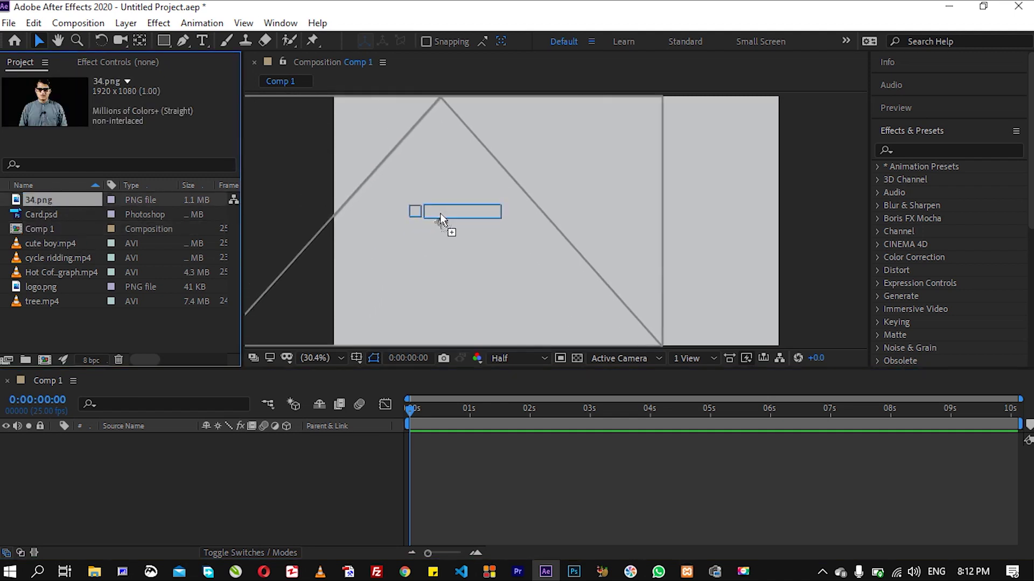
left_click_drag(440, 213, 360, 219)
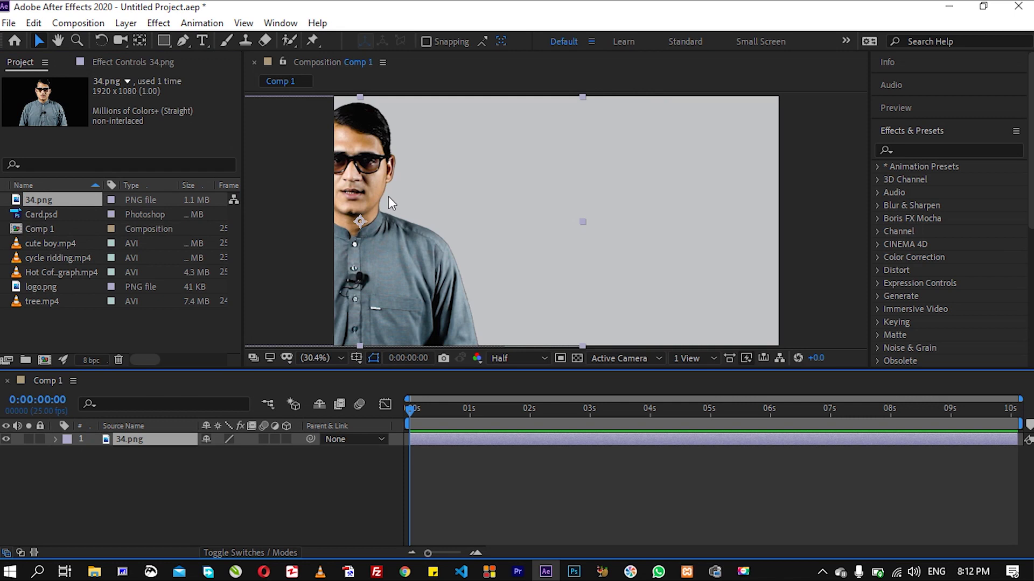
key("Delete")
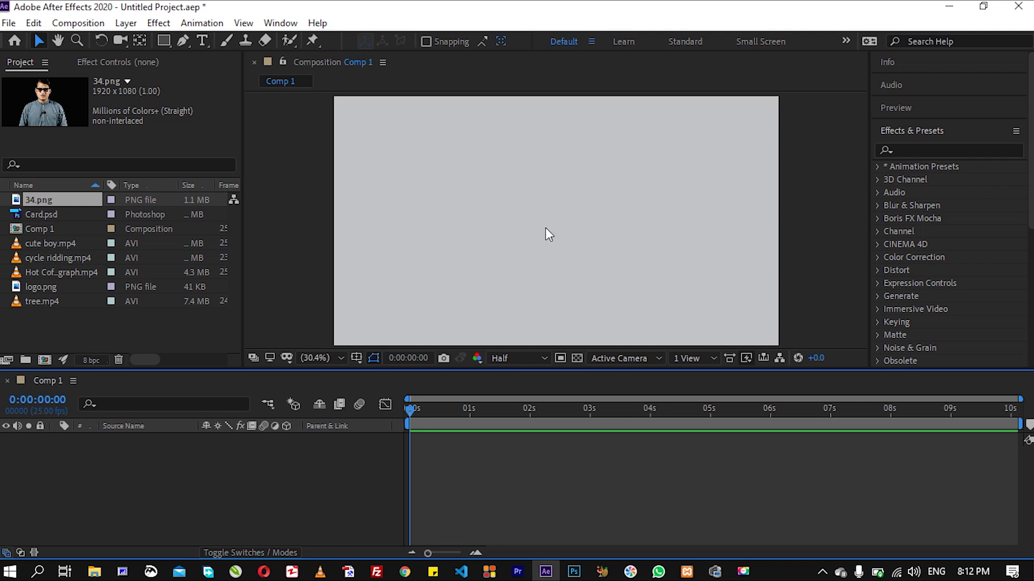
mouse_move(42, 203)
left_mouse_down()
mouse_move(201, 470)
mouse_move(193, 471)
left_mouse_up()
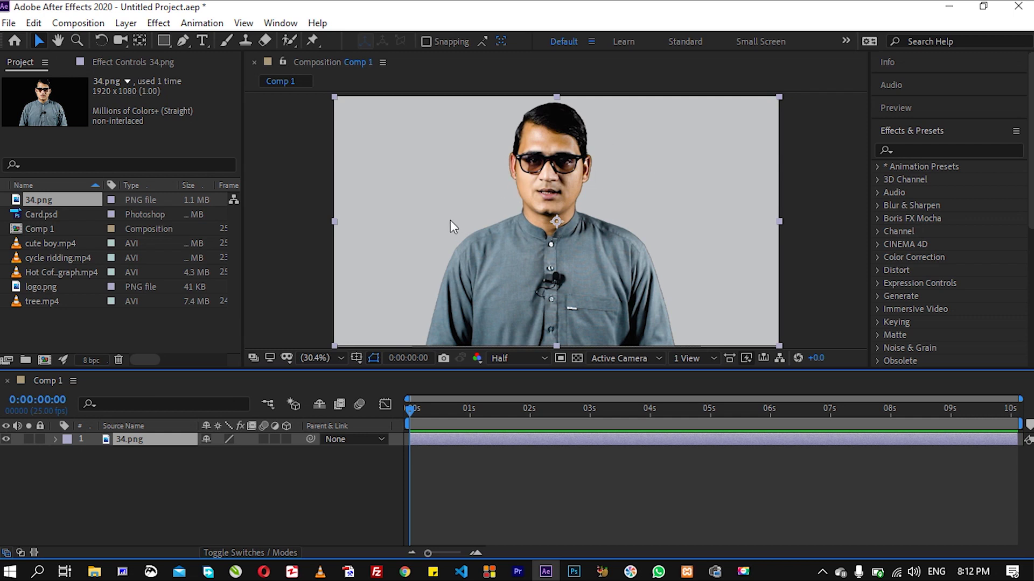
- Trim 34.png to end at 0:00:03:13 and add logo.png as layer 2 there
left_click_drag(1017, 439, 621, 449)
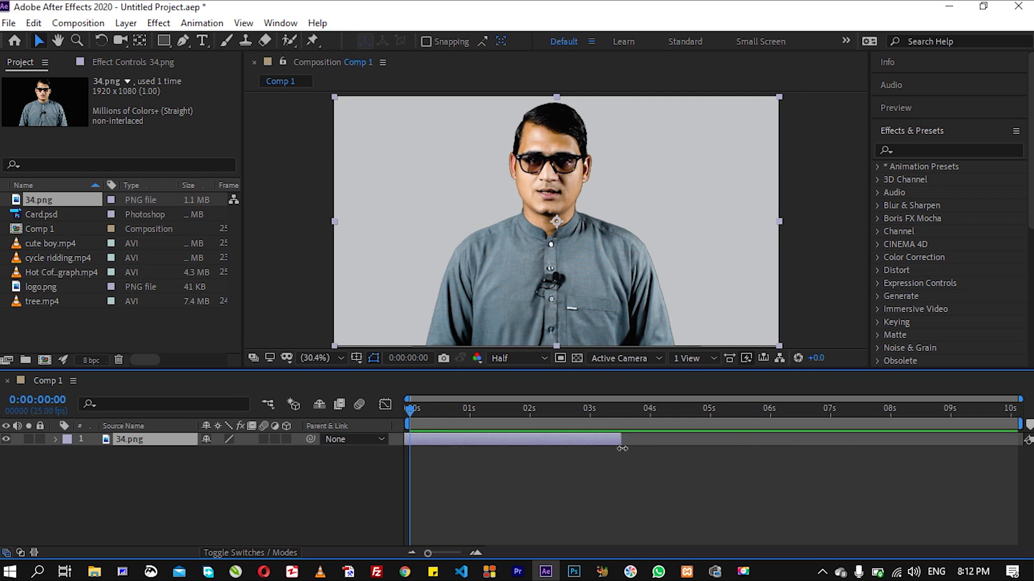
mouse_move(408, 407)
left_mouse_down()
mouse_move(638, 436)
mouse_move(618, 436)
left_mouse_up()
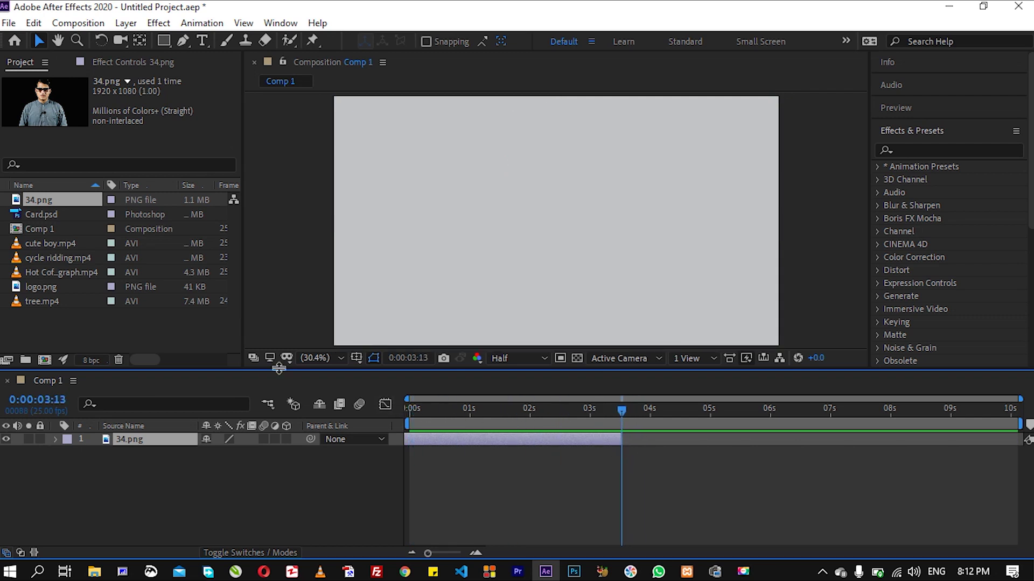
left_click_drag(39, 290, 651, 452)
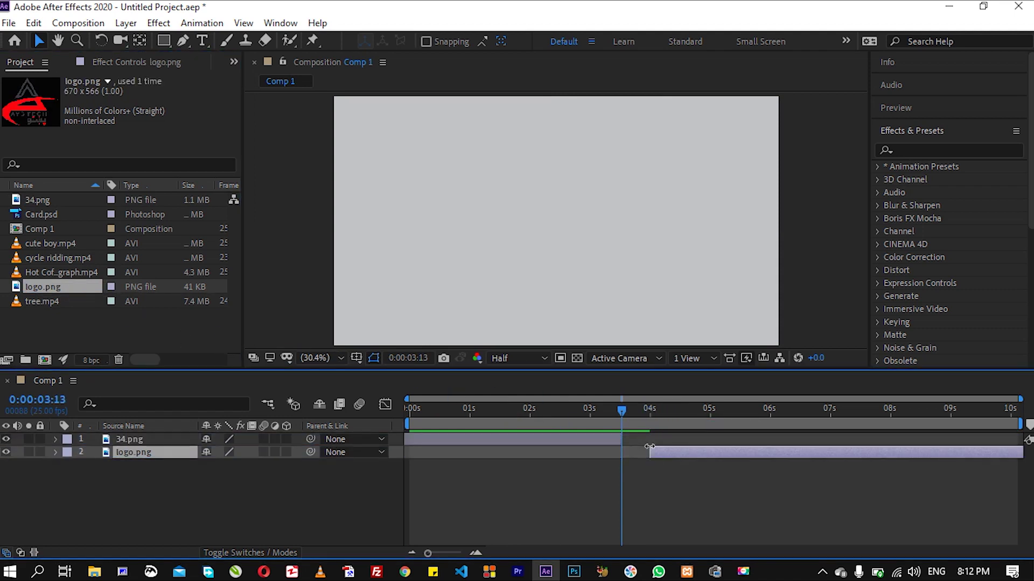
mouse_move(731, 452)
left_mouse_down()
mouse_move(698, 452)
mouse_move(705, 445)
left_mouse_up()
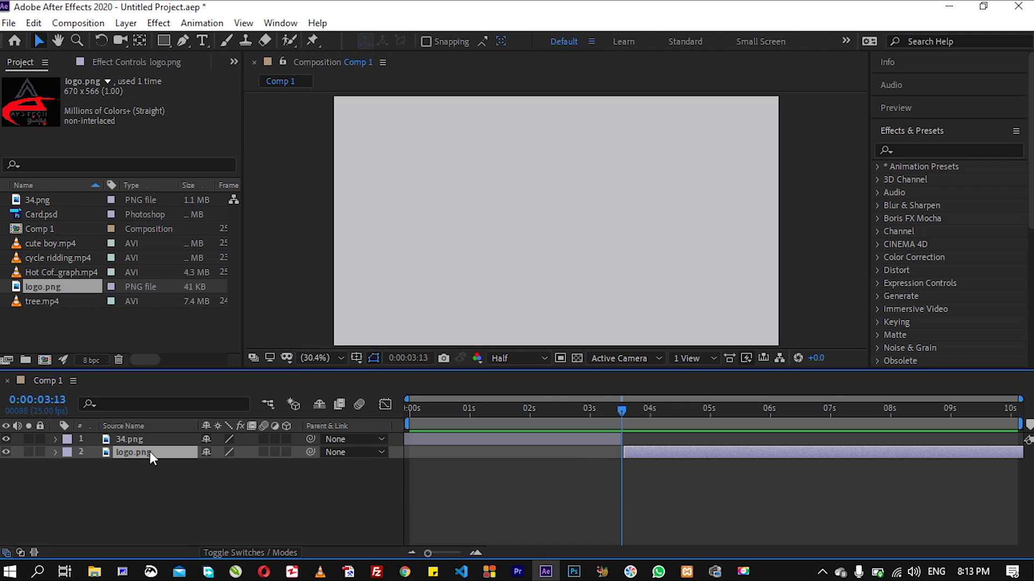
- Start logo.png at 0s, extend both layers to the comp end, and keep 34.png on top
left_click_drag(645, 456, 411, 444)
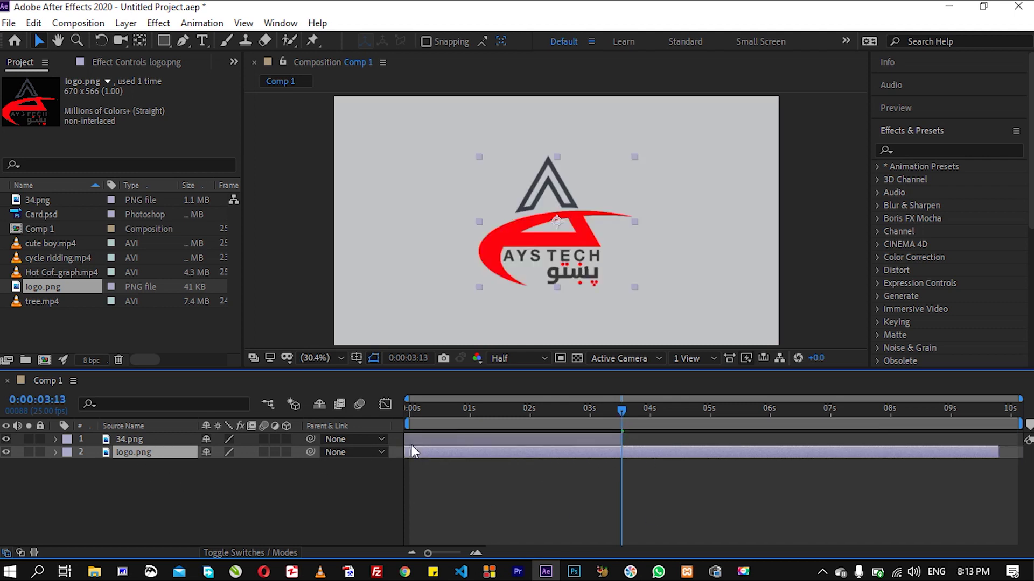
left_click(424, 441)
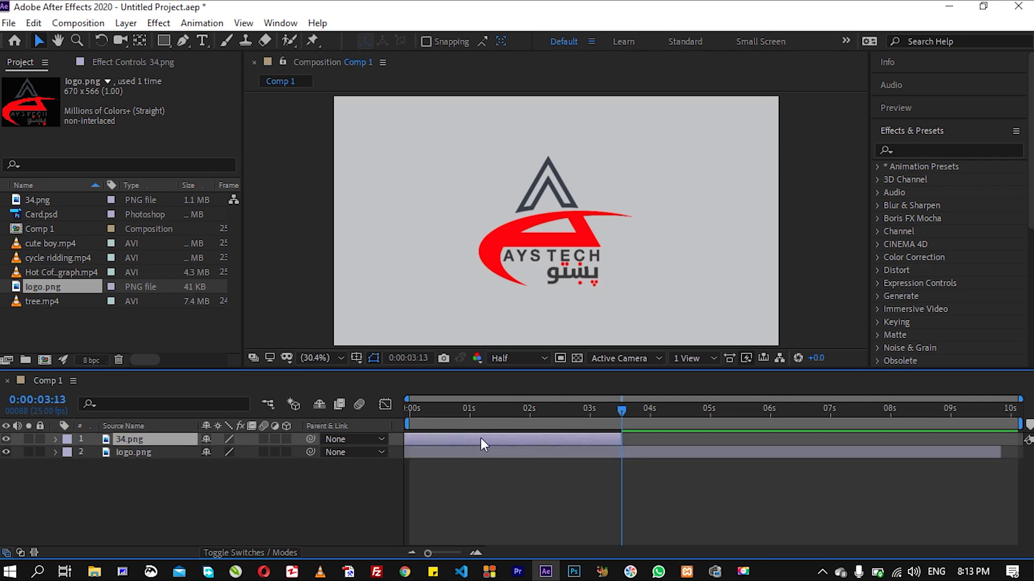
left_click_drag(621, 439, 1006, 455)
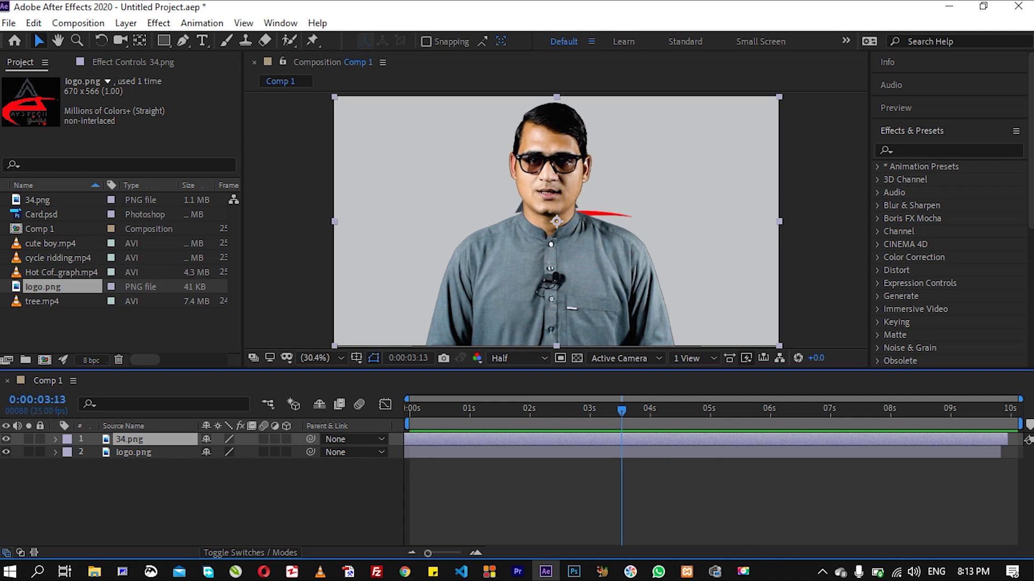
left_click_drag(1008, 456, 1020, 455)
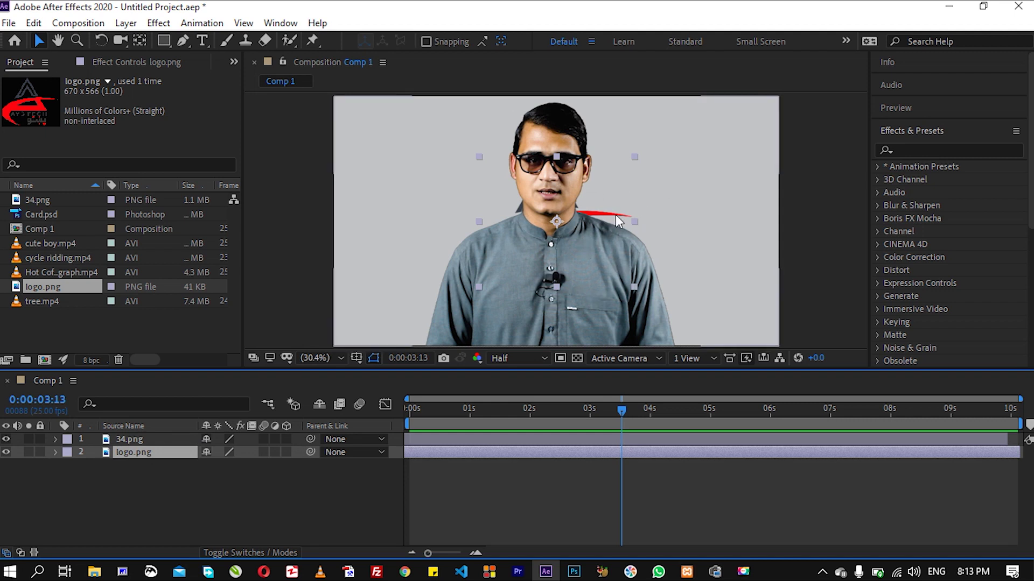
left_click_drag(130, 451, 135, 437)
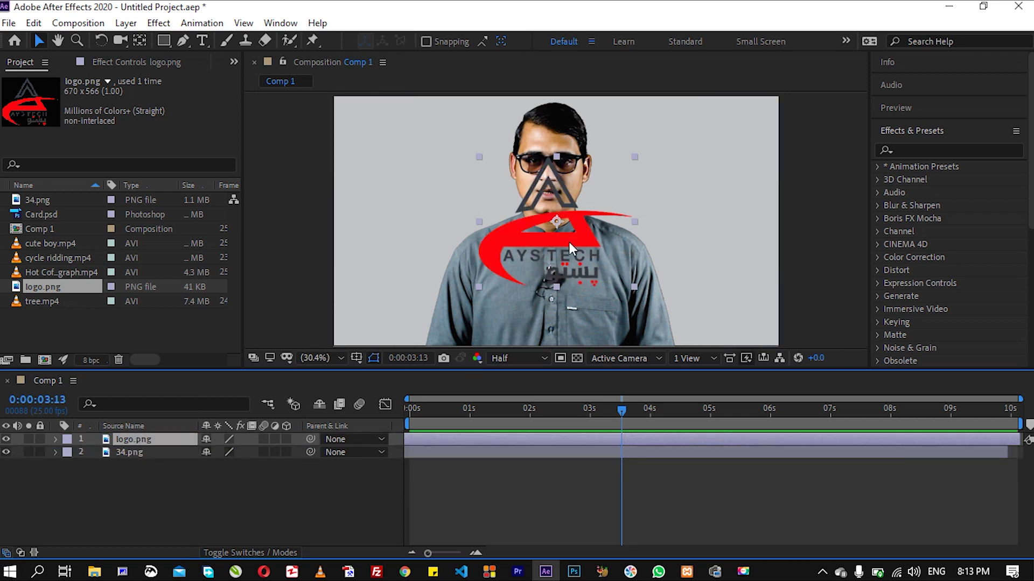
left_click_drag(124, 453, 131, 436)
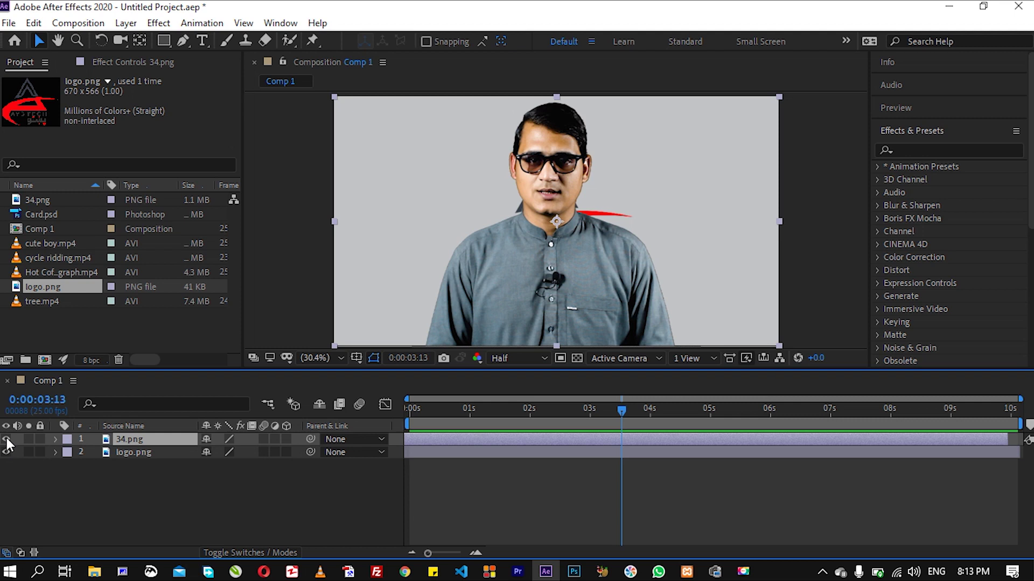
left_click(6, 439)
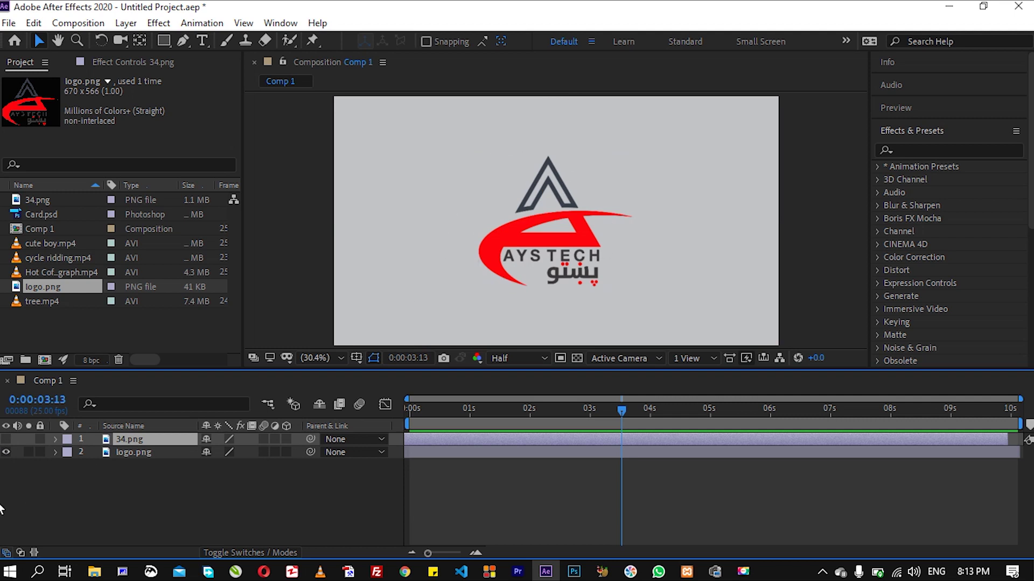
left_click(6, 439)
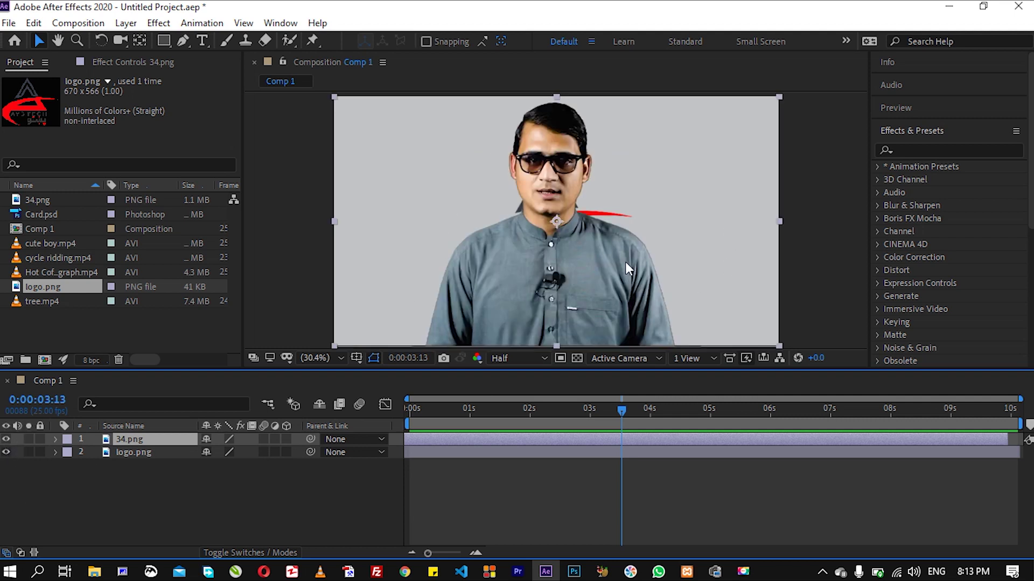
left_click(6, 451)
left_click(6, 452)
left_click(131, 453)
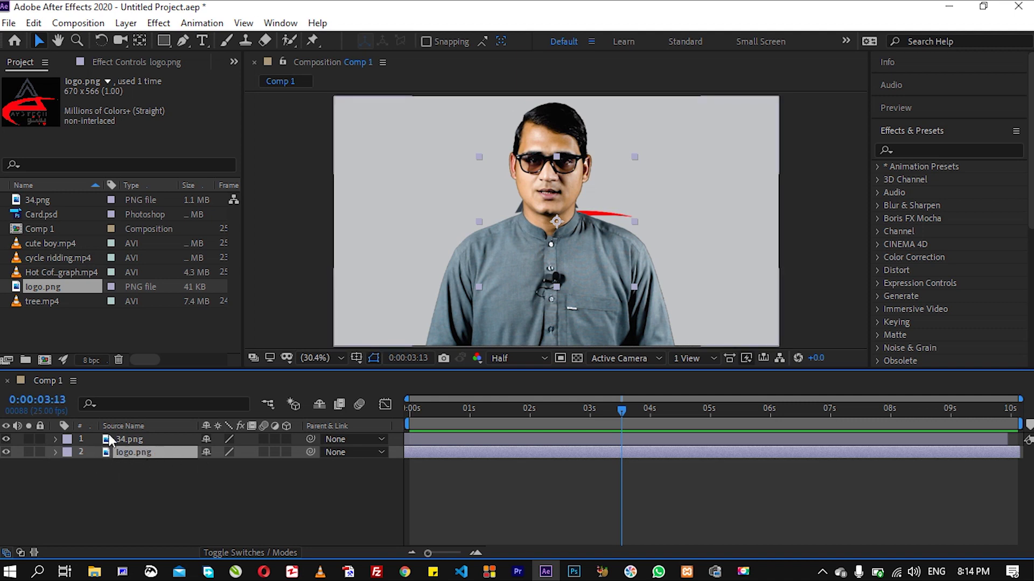
- Expand logo.png's Transform group to show anchor point, position, scale, rotation and opacity
left_click(55, 453)
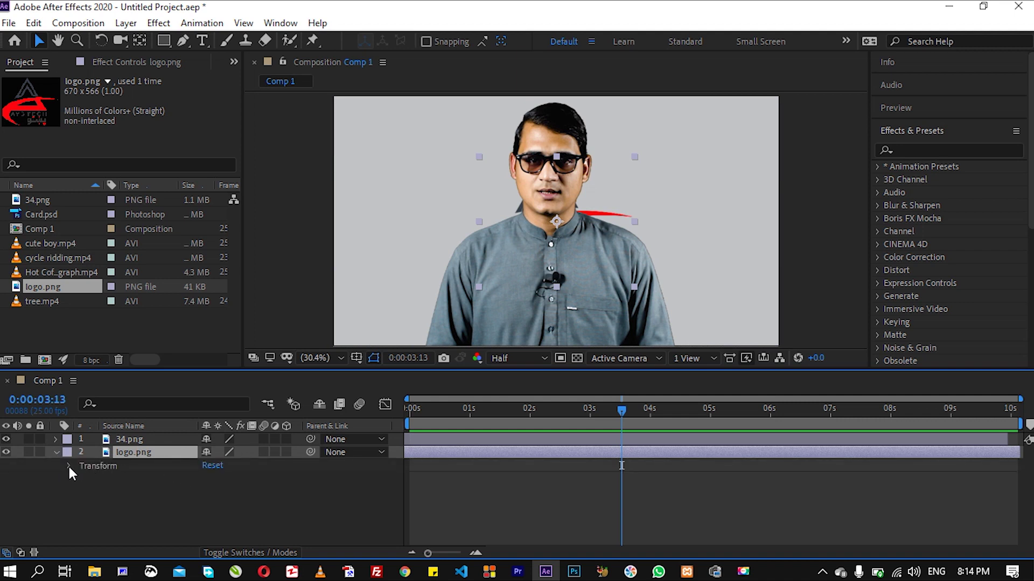
left_click(69, 466)
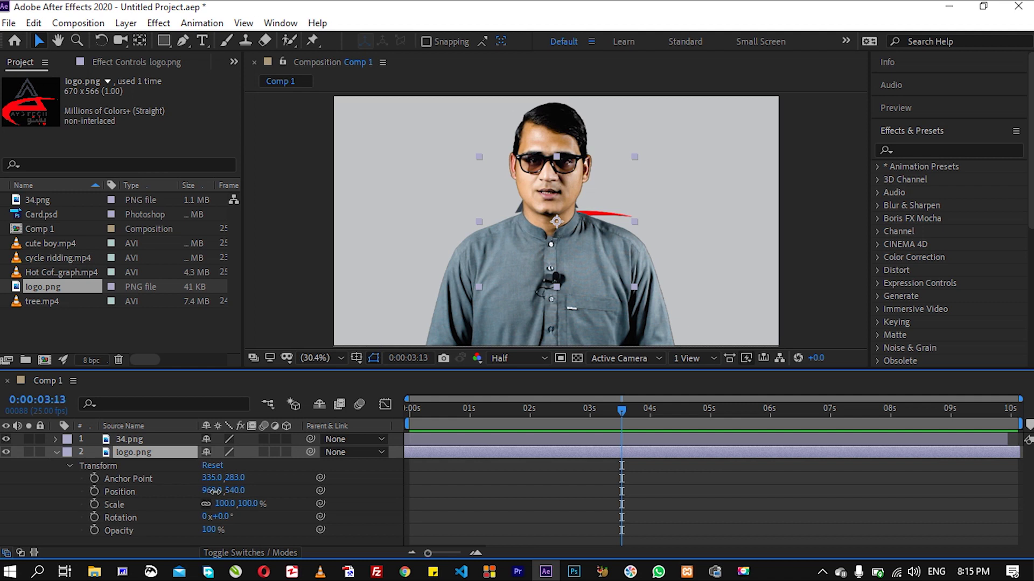
- Move the logo to Position 1020, 545 and hide the 34.png layer
left_click_drag(214, 490, 2, 474)
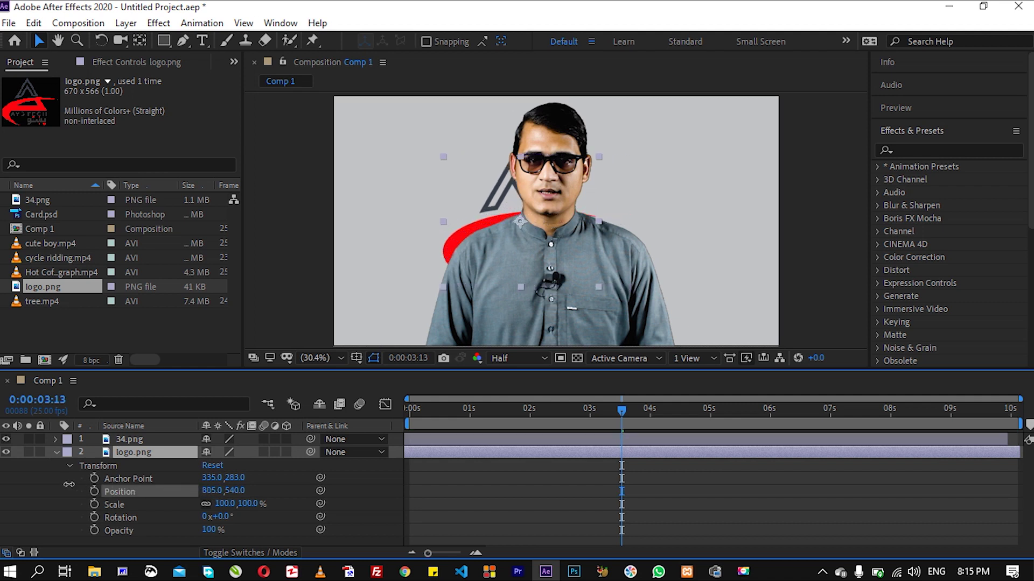
mouse_move(2, 474)
left_mouse_down()
mouse_move(738, 504)
mouse_move(260, 500)
left_mouse_up()
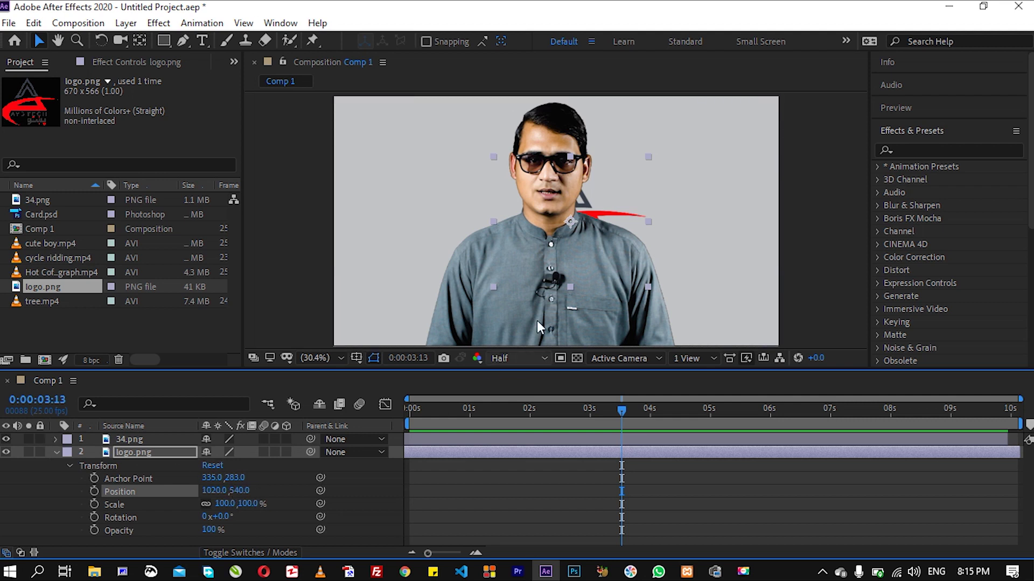
left_click(6, 439)
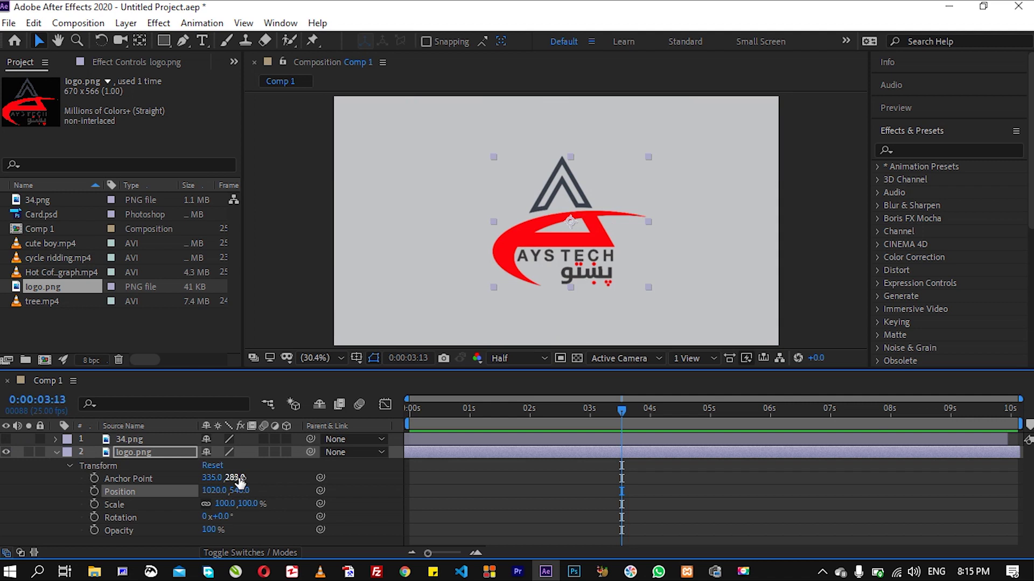
mouse_move(240, 491)
left_mouse_down()
mouse_move(50, 480)
mouse_move(394, 523)
mouse_move(226, 504)
left_mouse_up()
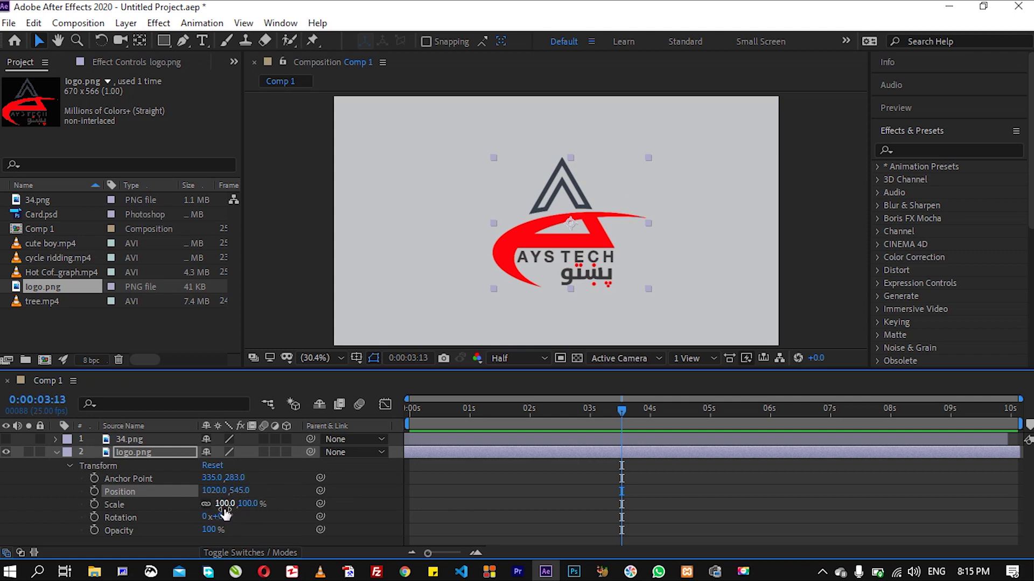
- Try linked and unlinked logo scaling, then reset its Transform to 100% scale, centred at 960, 540
mouse_move(224, 504)
left_mouse_down()
mouse_move(303, 511)
mouse_move(212, 518)
mouse_move(209, 502)
left_mouse_up()
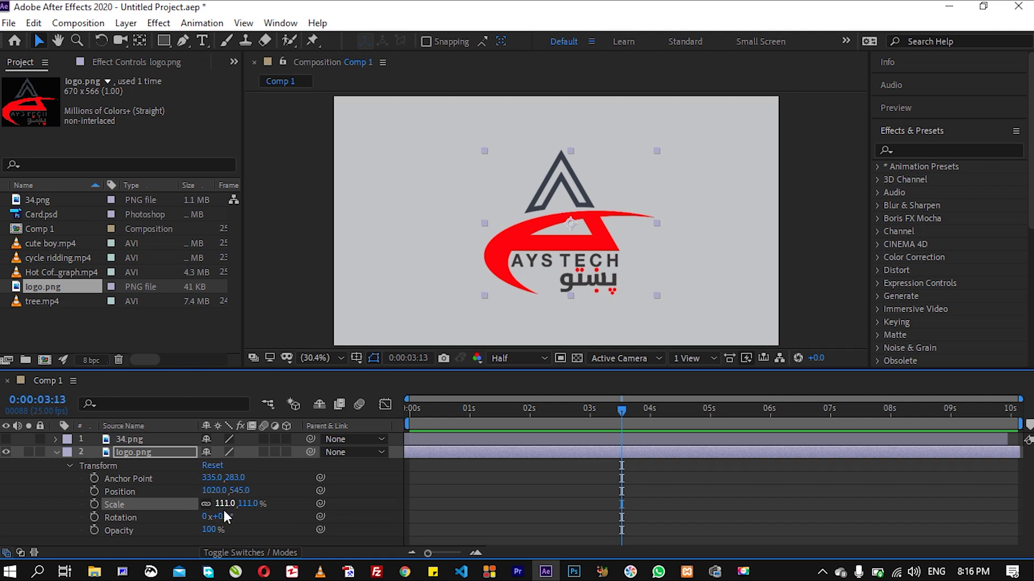
left_click(207, 505)
mouse_move(221, 505)
left_mouse_down()
mouse_move(168, 504)
mouse_move(262, 528)
mouse_move(186, 503)
mouse_move(221, 510)
left_mouse_up()
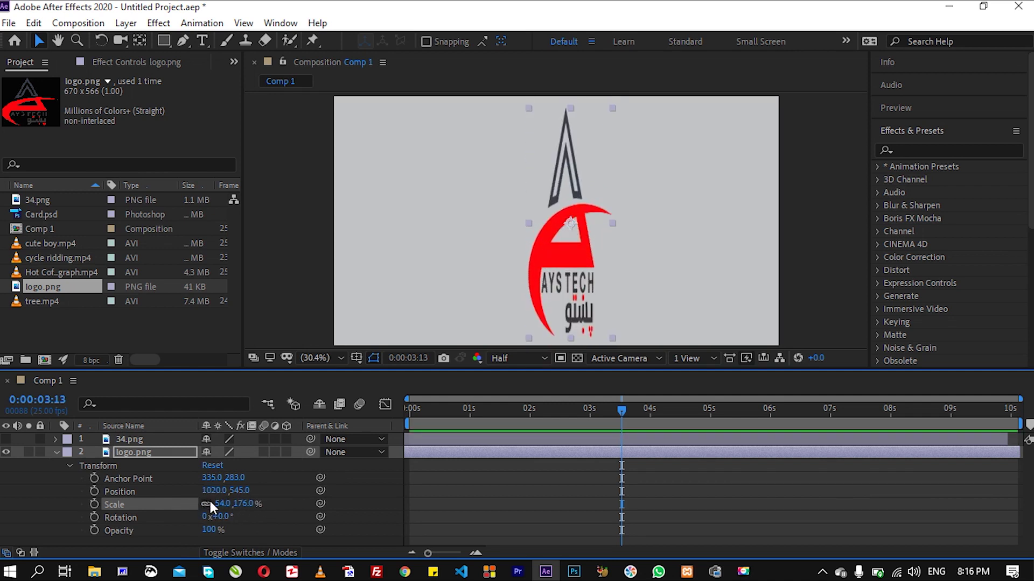
left_click(206, 504)
mouse_move(221, 504)
left_mouse_down()
mouse_move(202, 504)
mouse_move(271, 505)
left_mouse_up()
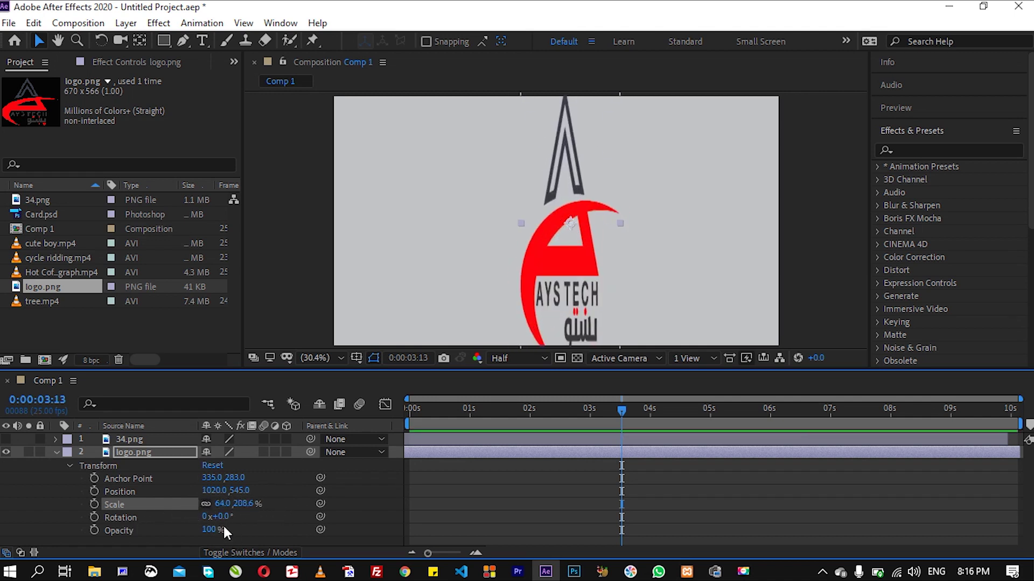
left_click(214, 466)
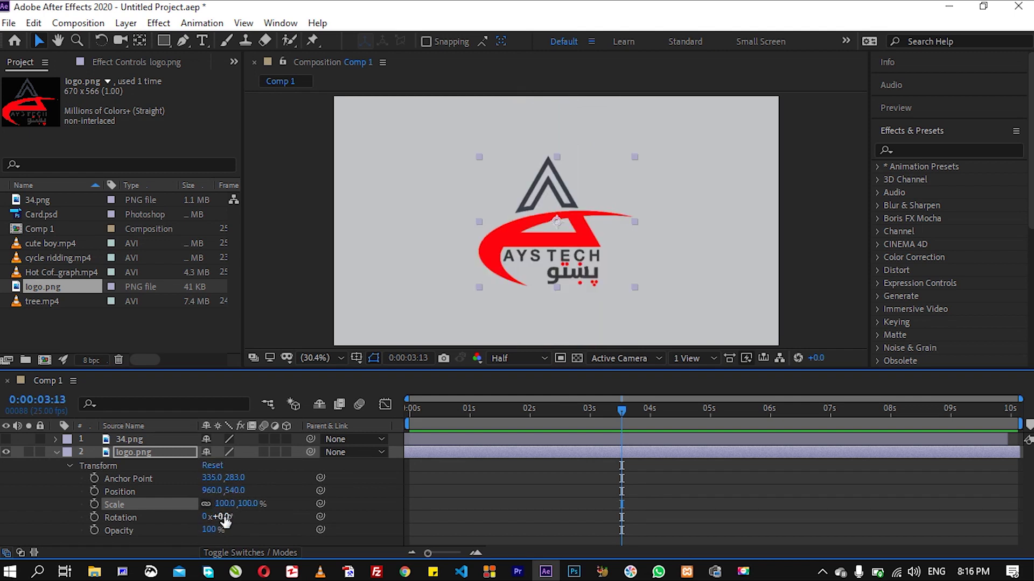
- Set the logo's Rotation to 5x+44.0° and its Opacity to 36%
mouse_move(221, 518)
left_mouse_down()
mouse_move(411, 515)
mouse_move(205, 520)
left_mouse_up()
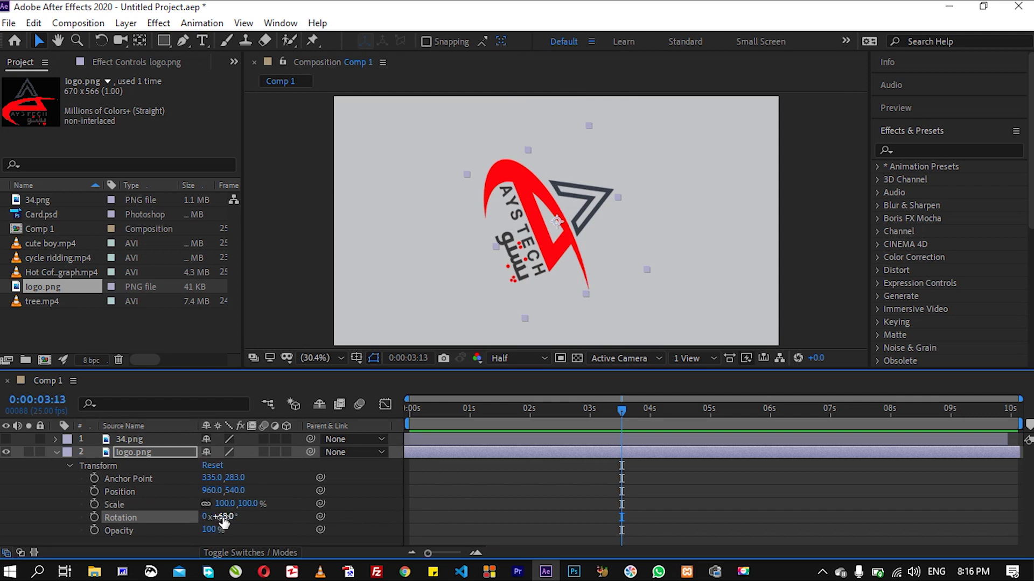
left_click_drag(223, 520, 195, 538)
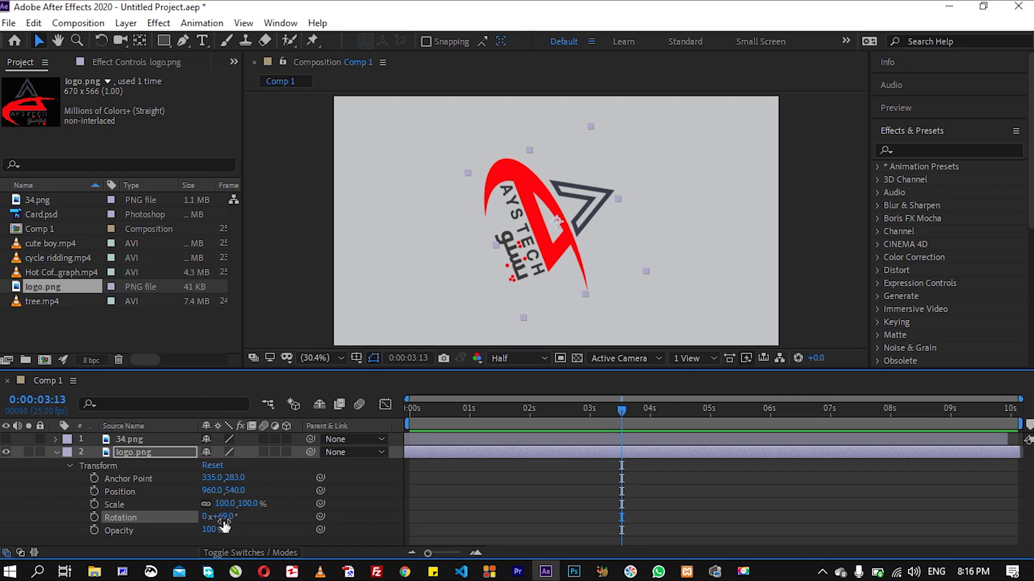
left_click_drag(216, 521, 465, 531)
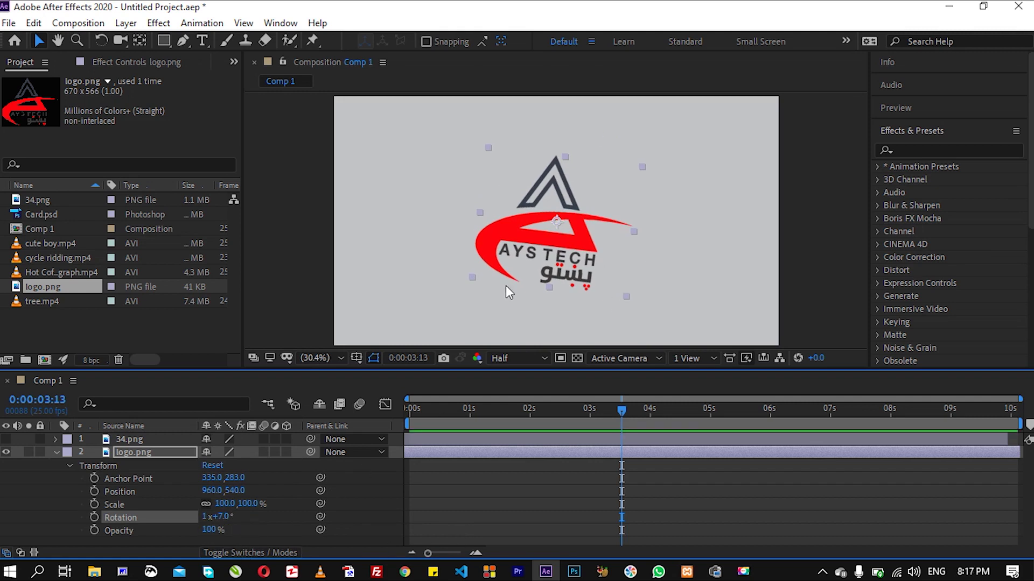
left_click_drag(224, 517, 512, 531)
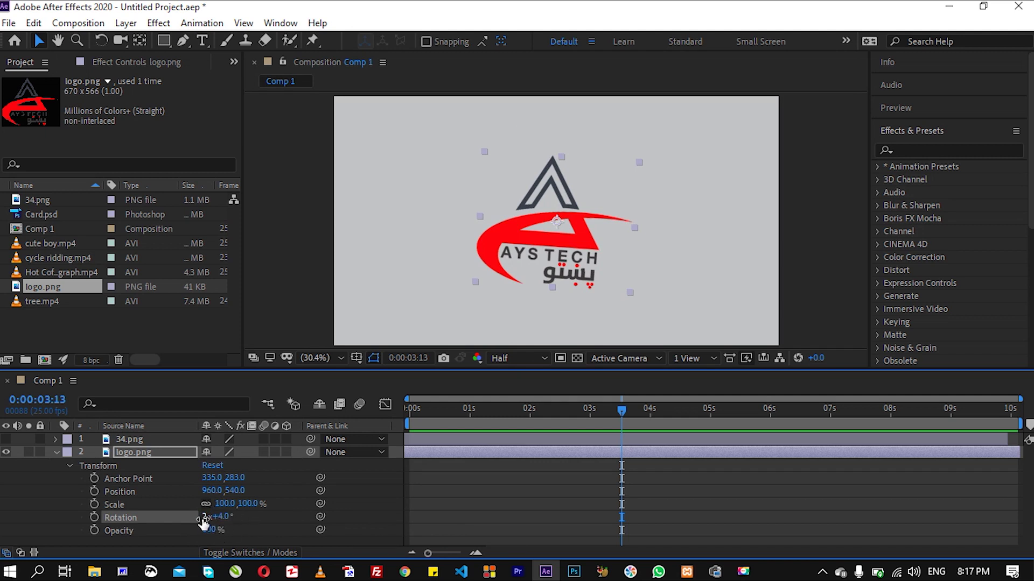
left_click(205, 517)
key("Return")
mouse_move(222, 518)
left_mouse_down()
mouse_move(273, 524)
mouse_move(230, 521)
mouse_move(245, 529)
left_mouse_up()
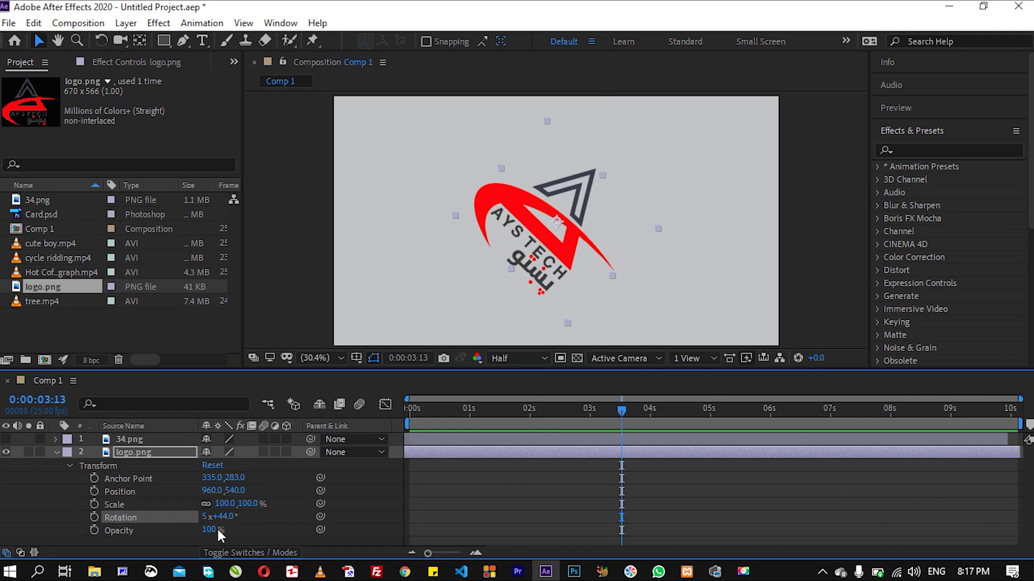
mouse_move(218, 530)
left_mouse_down()
mouse_move(219, 542)
mouse_move(209, 539)
left_mouse_up()
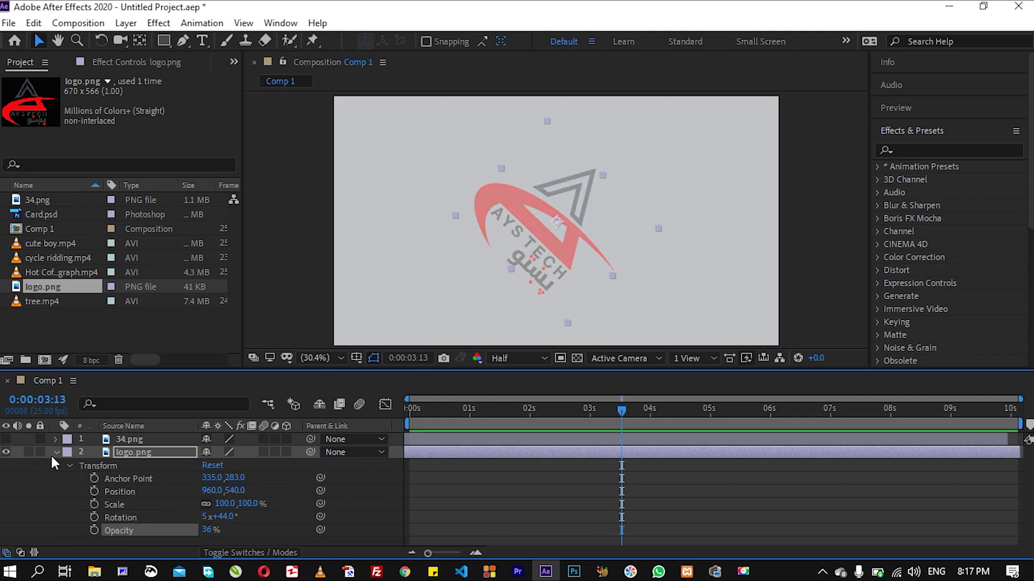
- Reset logo.png's Transform, collapse the layer, and move the playhead back to 0:00:00:00
left_click(70, 466)
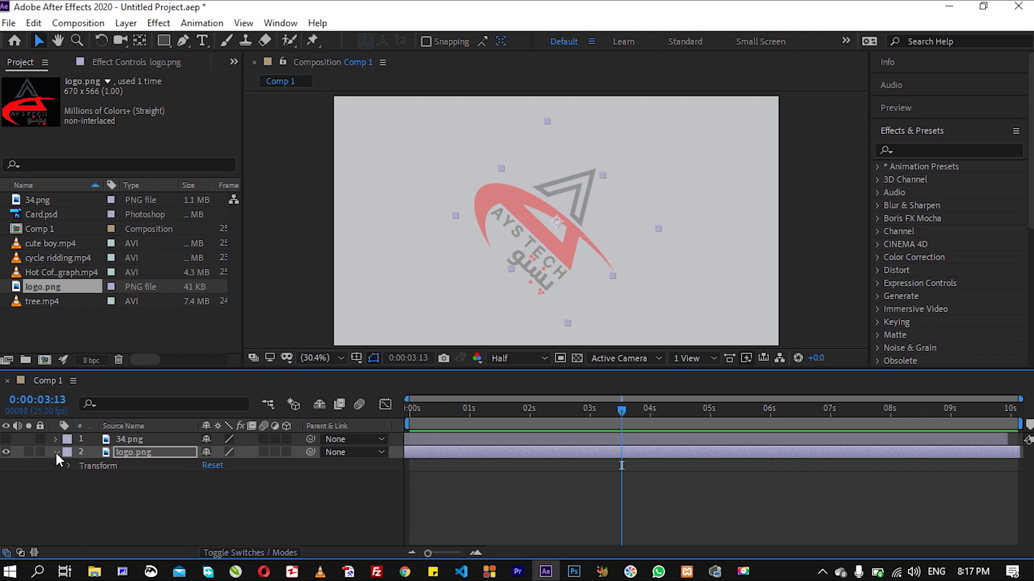
left_click(212, 466)
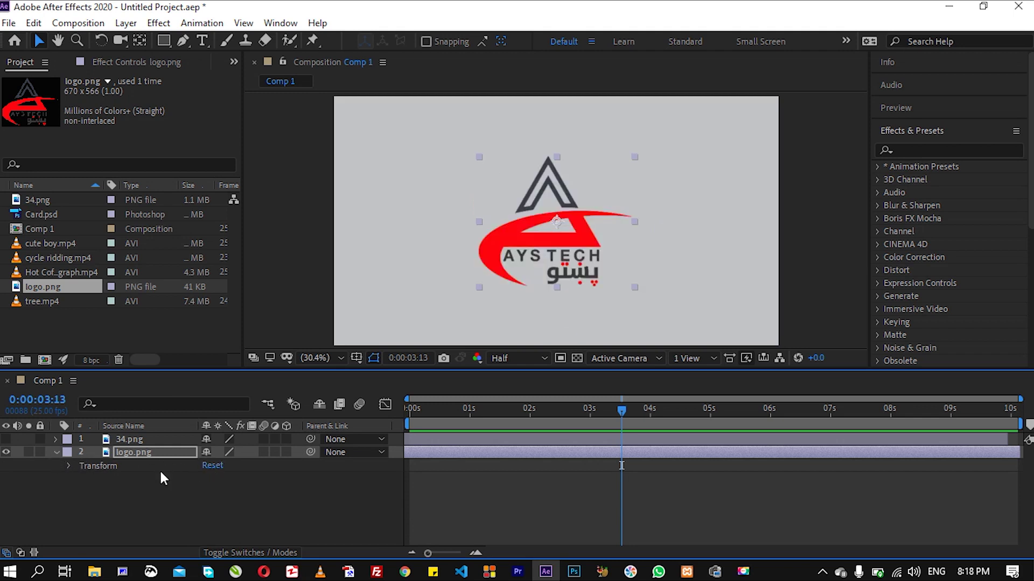
left_click(56, 453)
left_click_drag(622, 412, 596, 426)
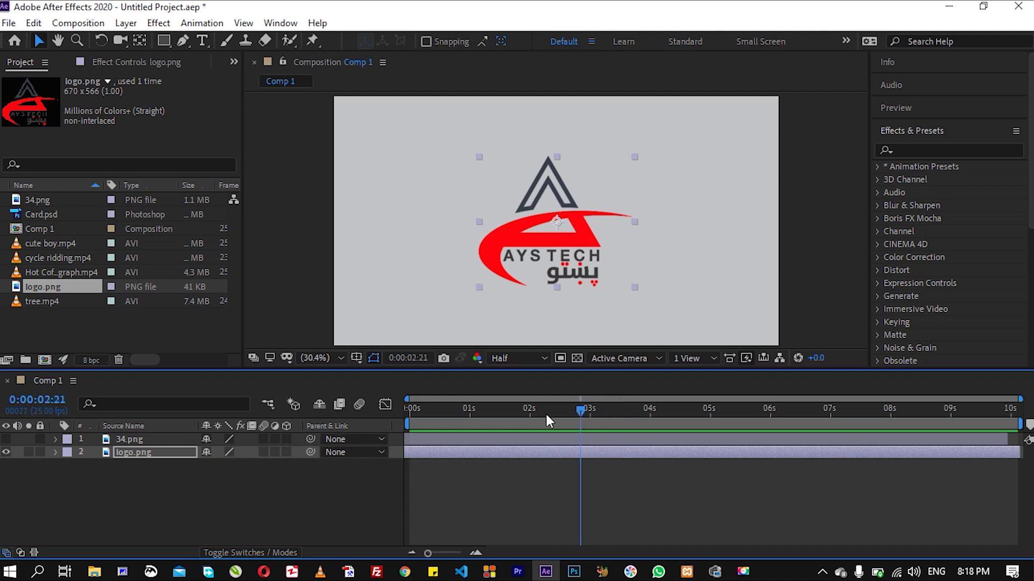
left_click_drag(706, 447, 380, 424)
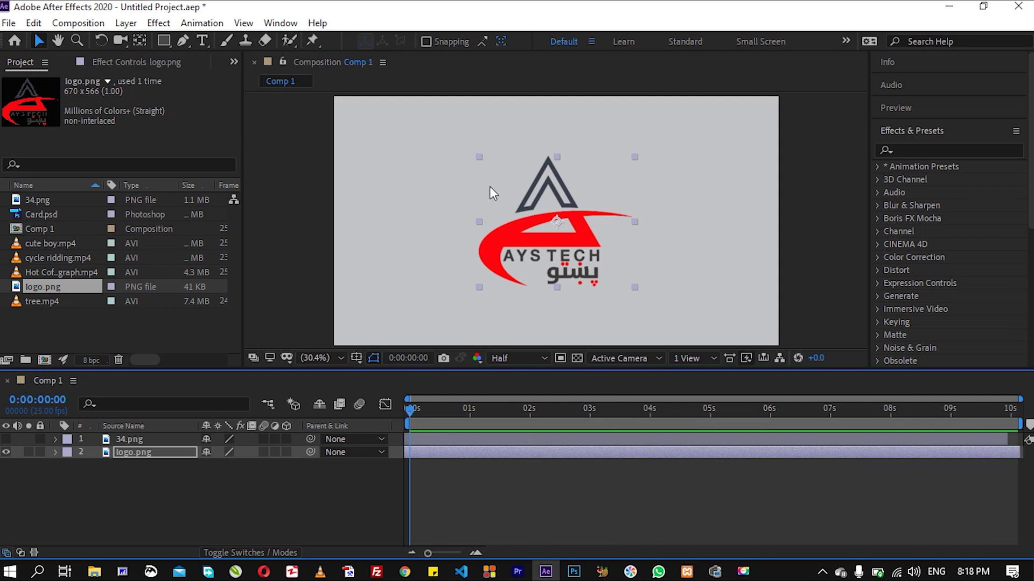
- Add cute boy.mp4 to Comp 1 at about 4.5 seconds and preview the playback
mouse_move(408, 413)
left_mouse_down()
mouse_move(628, 416)
mouse_move(395, 414)
left_mouse_up()
left_click_drag(34, 244, 141, 437)
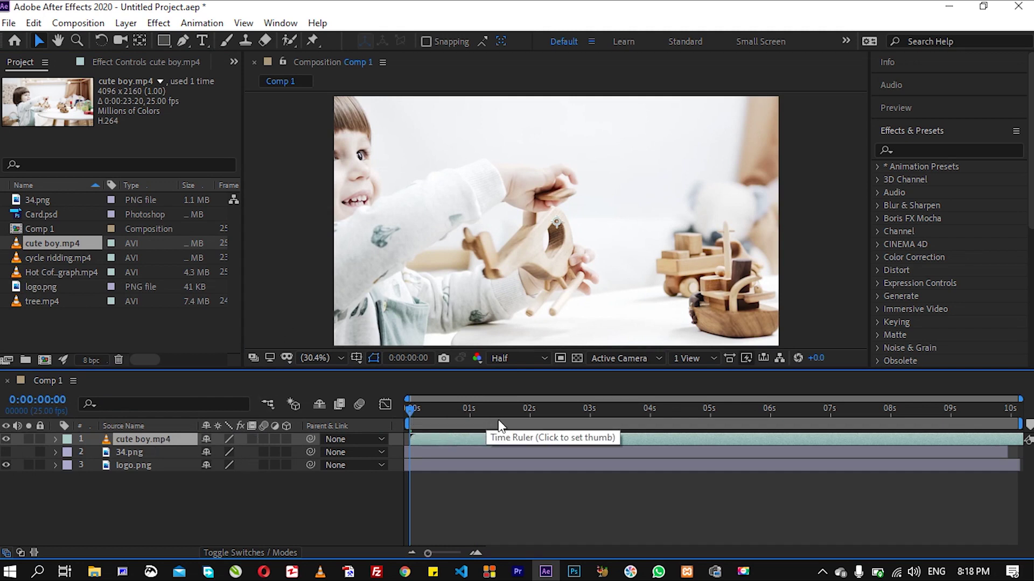
key("space")
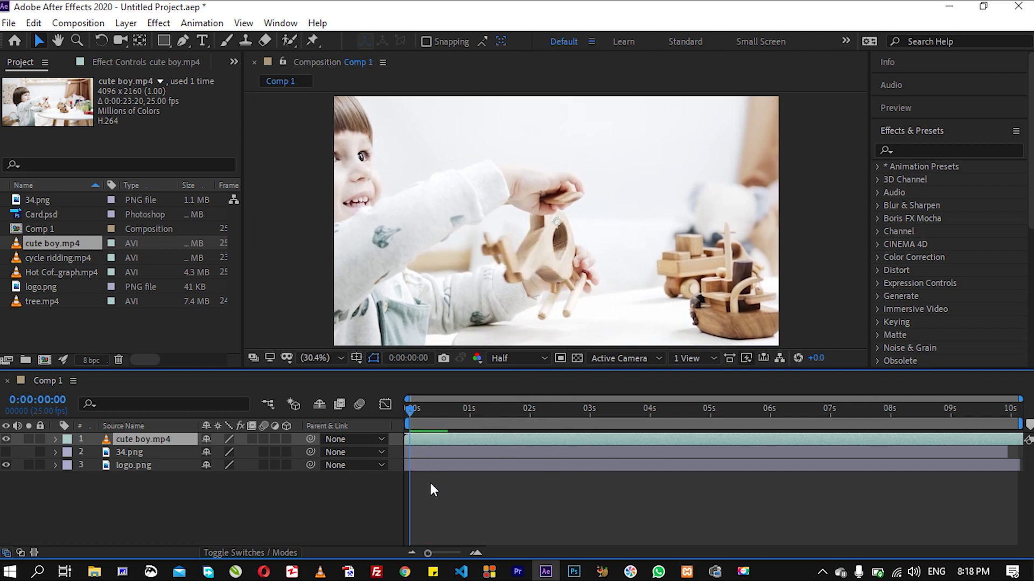
- Select through the three layers, ending on logo.png
left_click(432, 463)
left_click(431, 452)
left_click(431, 441)
left_click(437, 451)
left_click(444, 466)
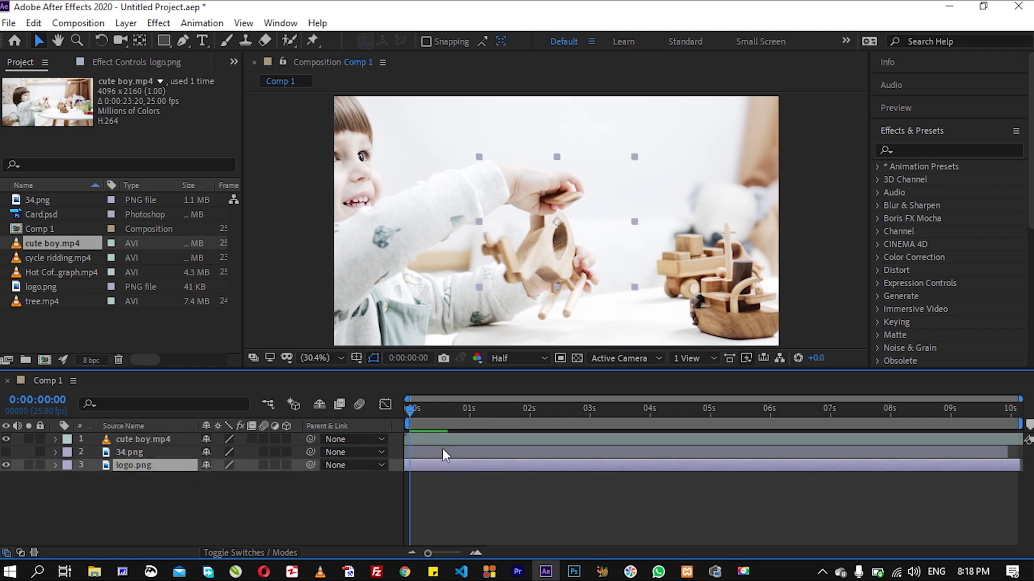
- Give cute boy.mp4 a Red label and 34.png a Yellow label
left_click(67, 440)
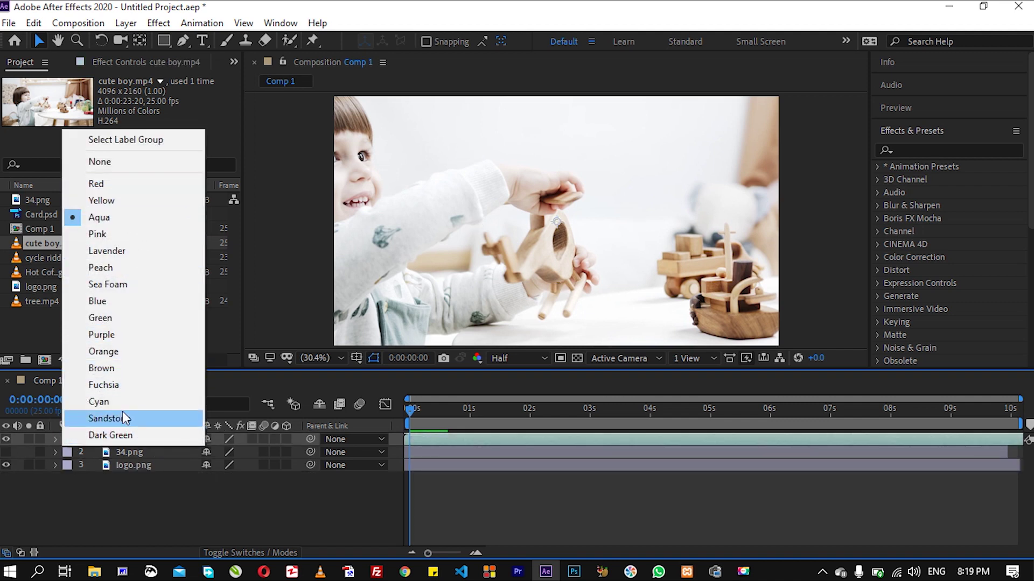
left_click(109, 183)
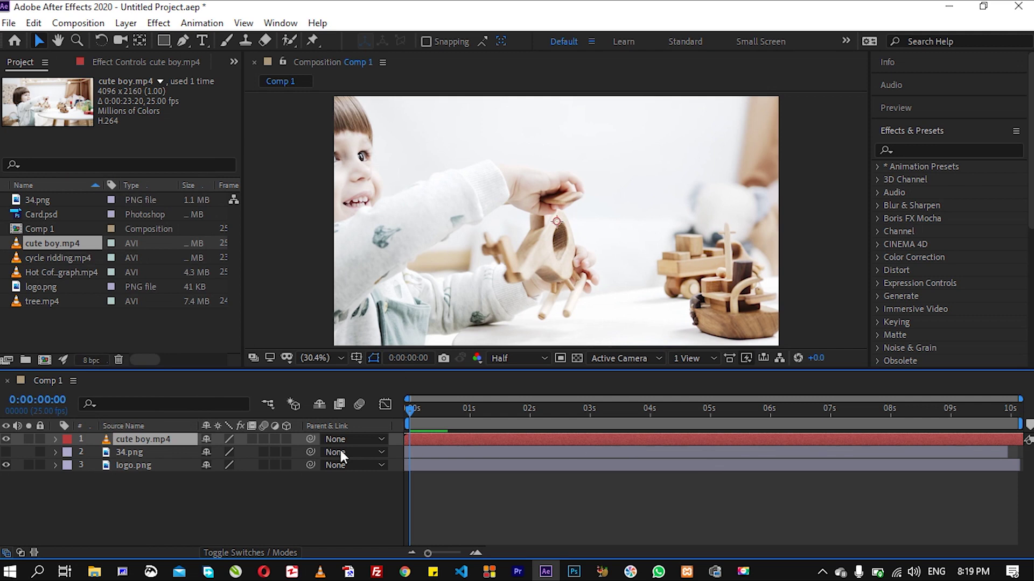
left_click(65, 460)
left_click(137, 218)
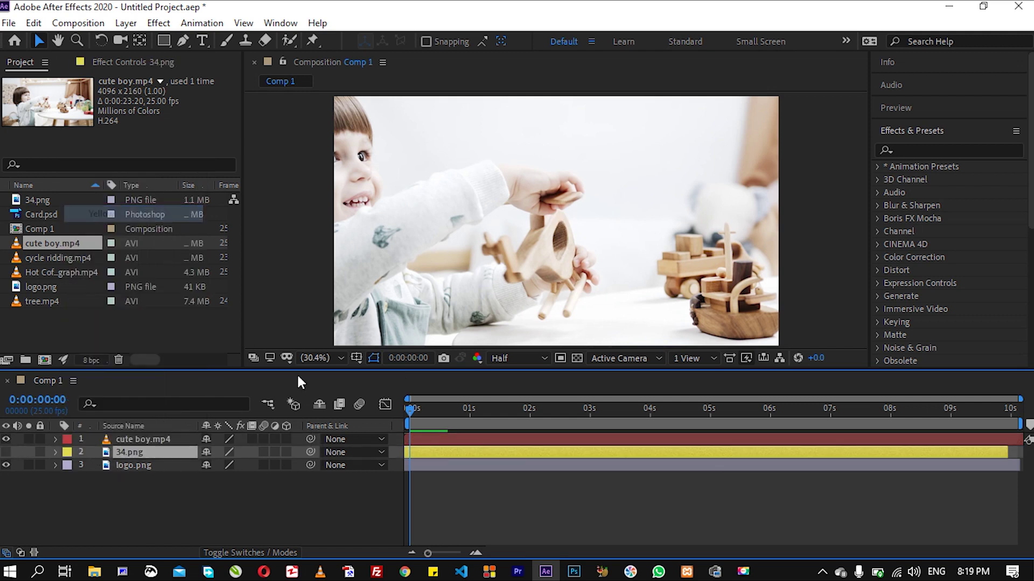
- Change the logo.png layer's label from Lavender to Green
left_click(61, 465)
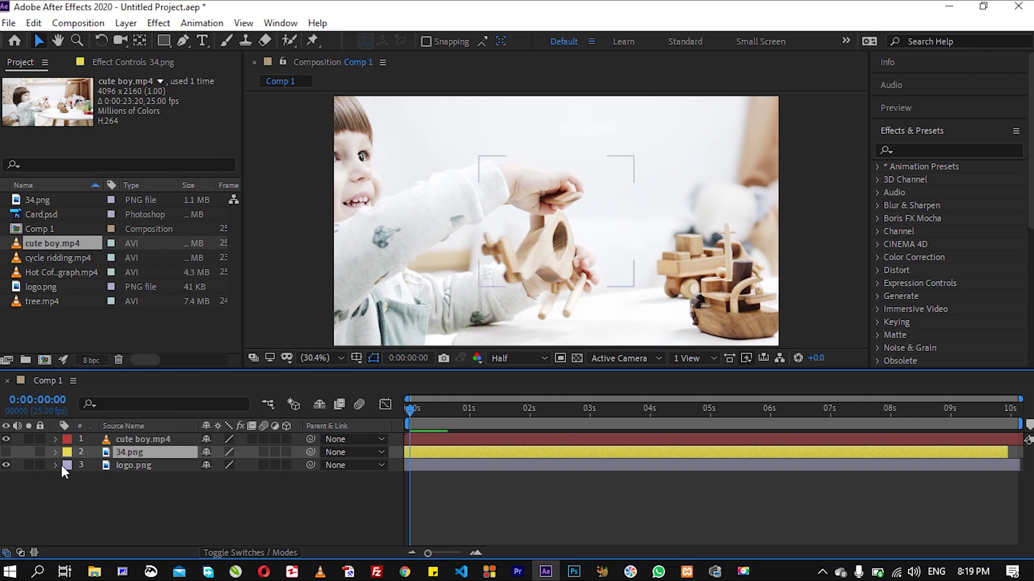
left_click(67, 465)
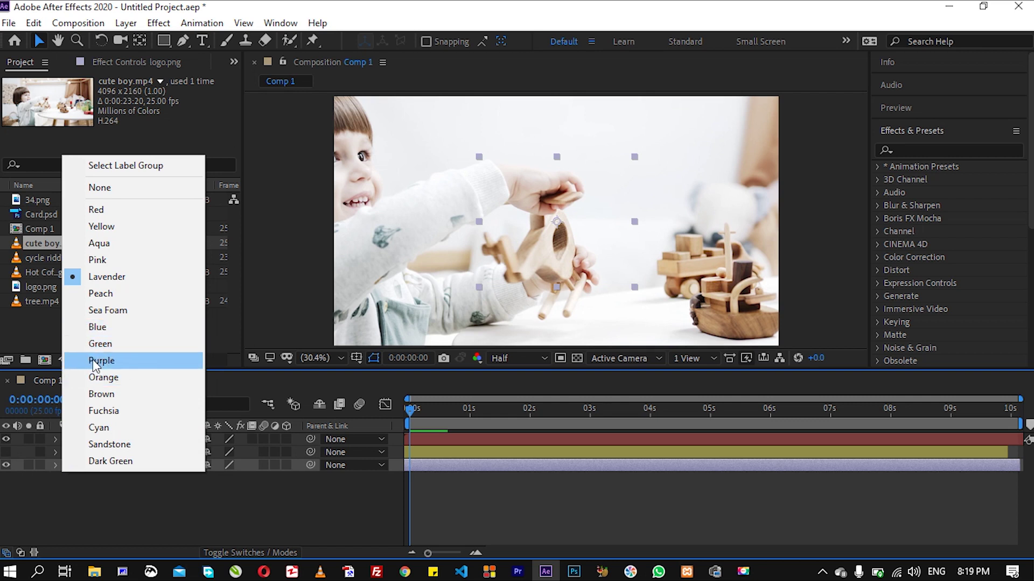
left_click(100, 344)
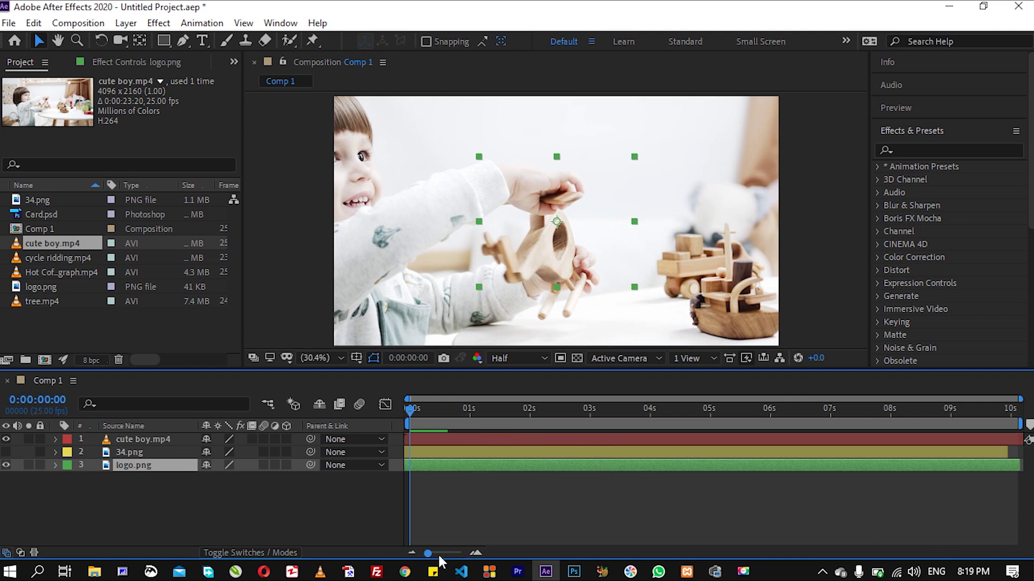
mouse_move(429, 553)
left_mouse_down()
mouse_move(452, 554)
mouse_move(429, 554)
left_mouse_up()
left_click_drag(431, 554, 467, 545)
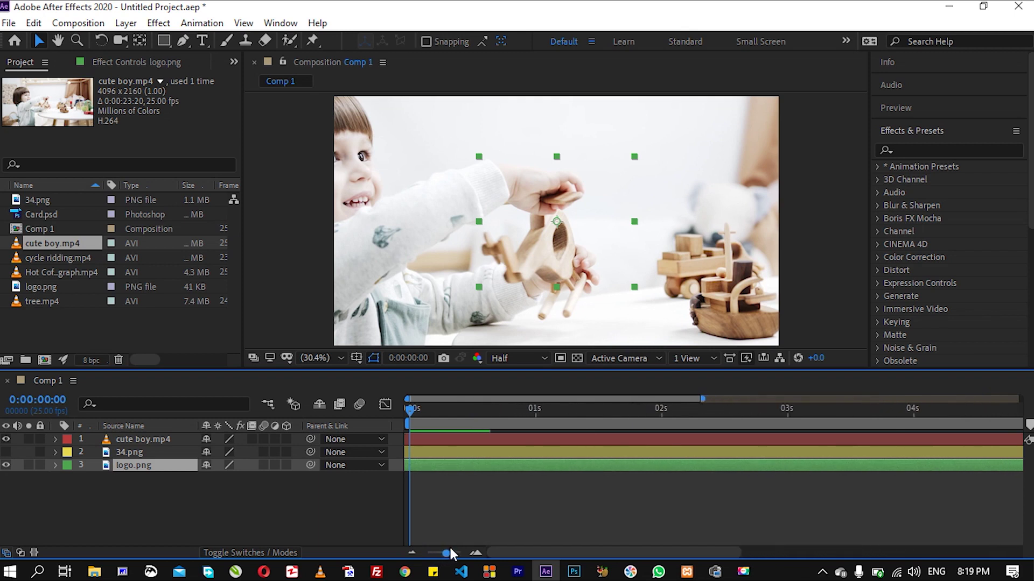
left_click_drag(463, 545, 422, 548)
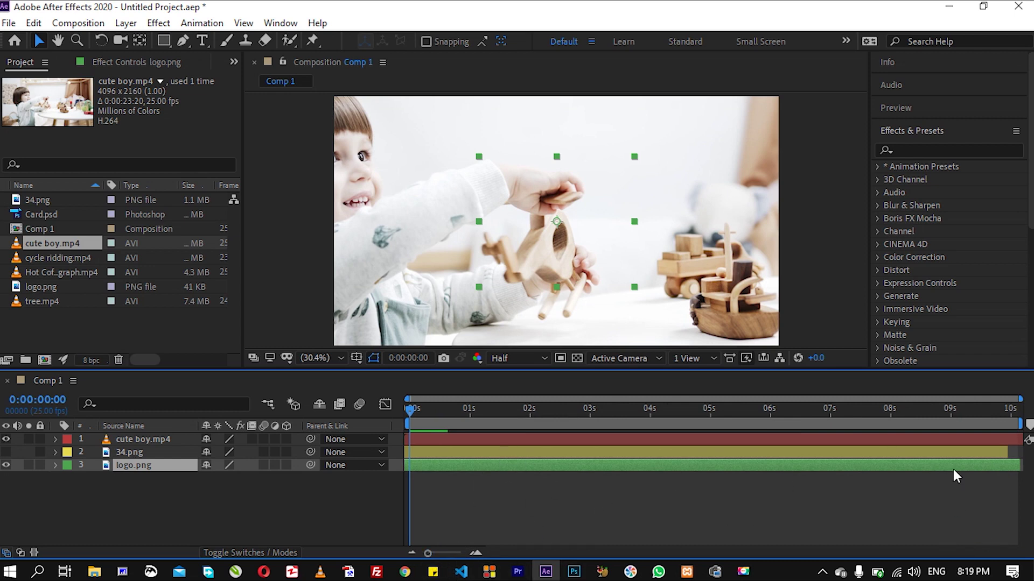
left_click_drag(1009, 407, 763, 401)
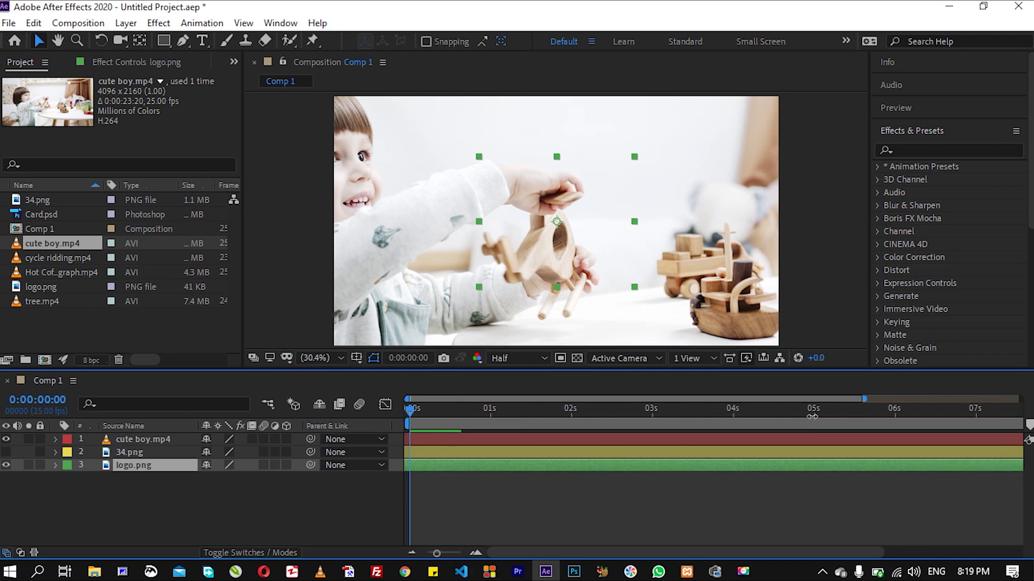
left_click_drag(814, 449, 1021, 398)
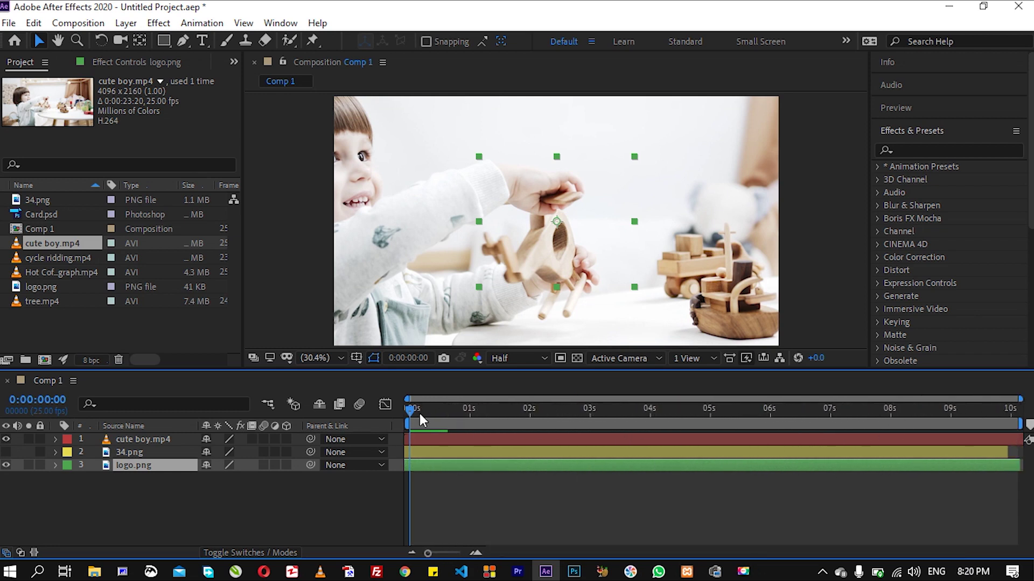
left_click_drag(410, 408, 834, 422)
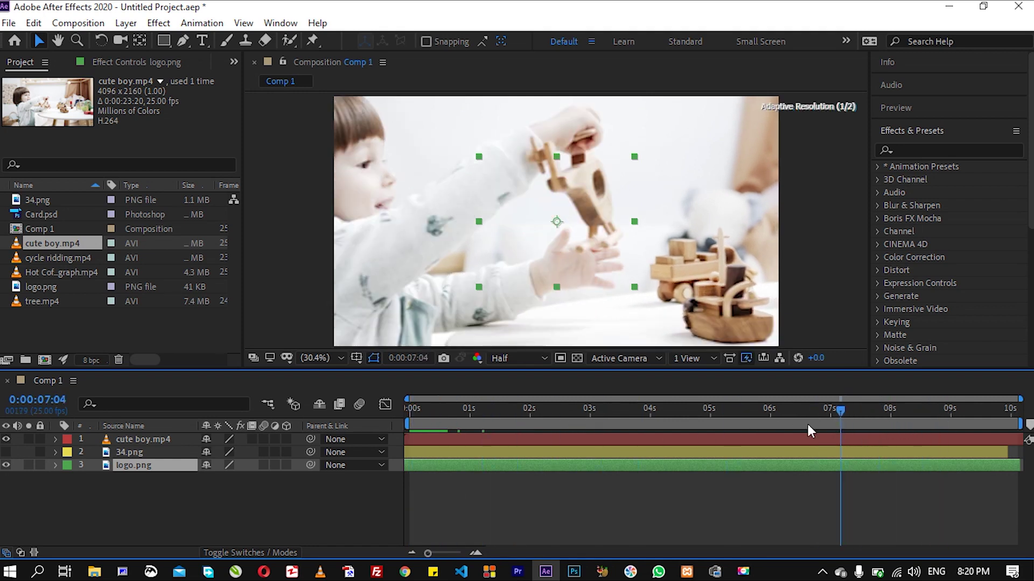
- Delete the cute boy.mp4 layer and move the current time back to about 1 second
left_click(126, 440)
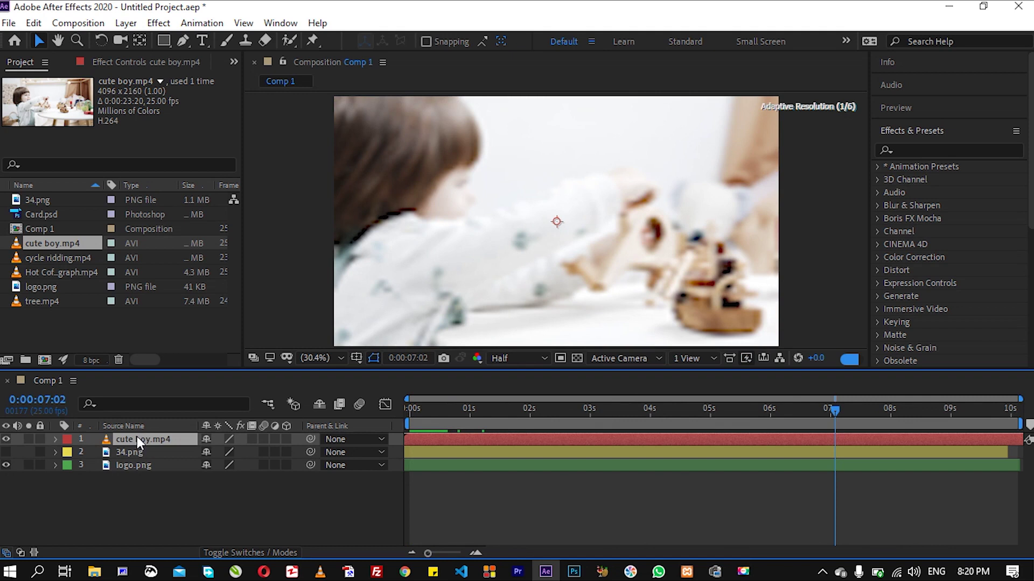
key("Delete")
left_click_drag(827, 411, 395, 417)
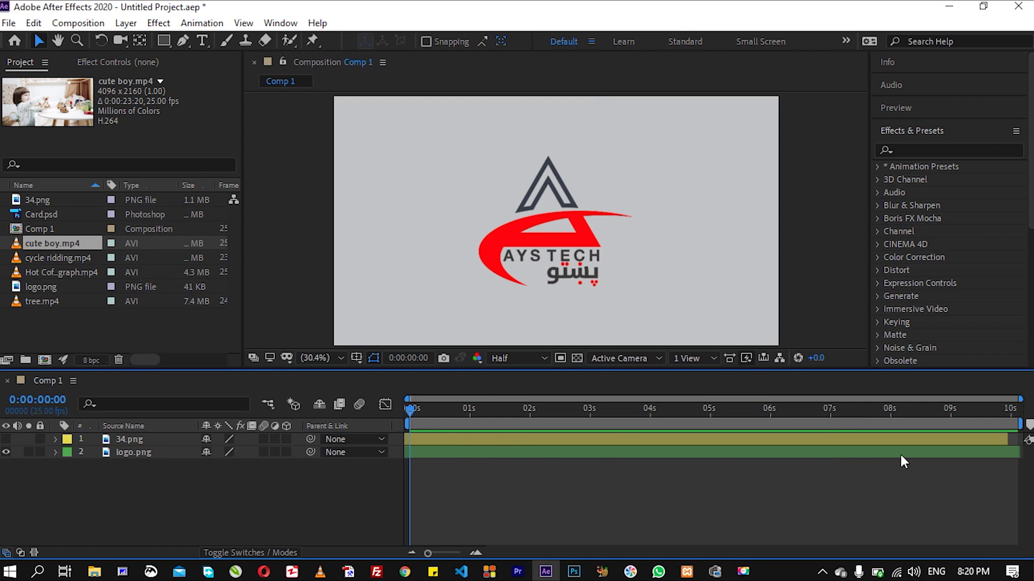
- Set the work area end to about 3 seconds, with the current time at 0:00:02:15
left_click_drag(1020, 425, 571, 425)
left_click_drag(412, 415, 566, 425)
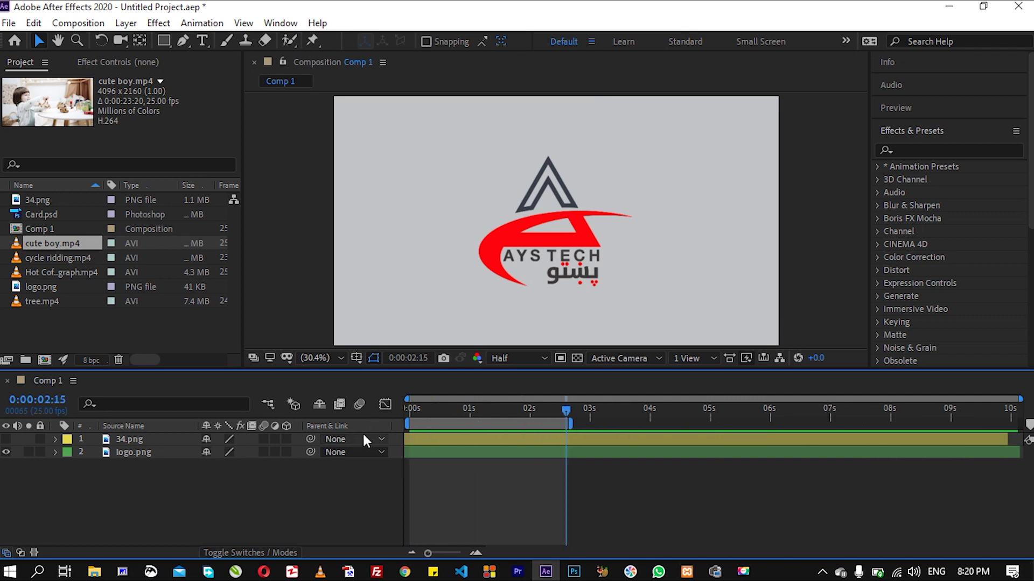
left_click_drag(572, 423, 628, 431)
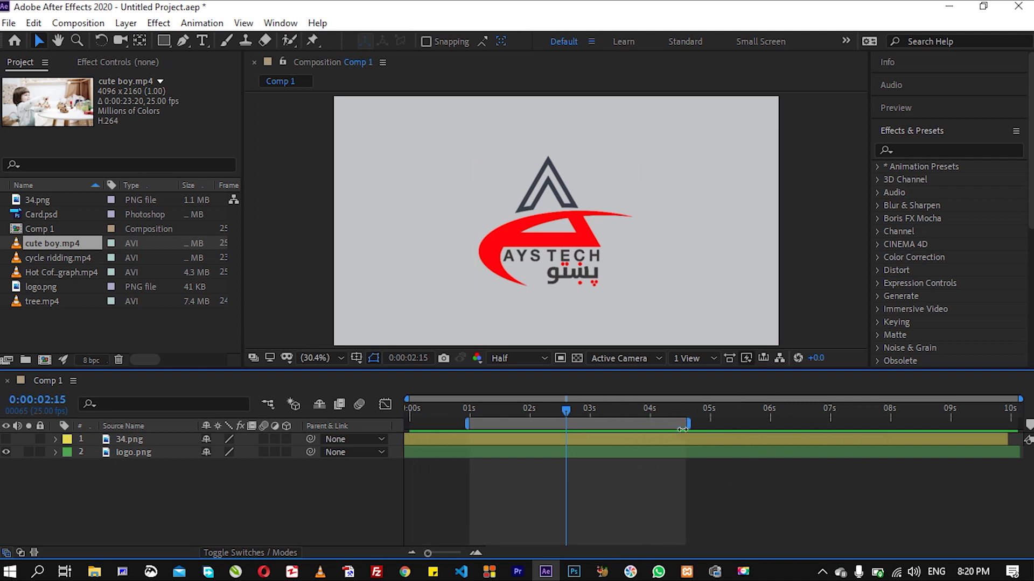
- Preview the logo from the start, extending the work area to nearly 10 seconds
left_click(536, 451)
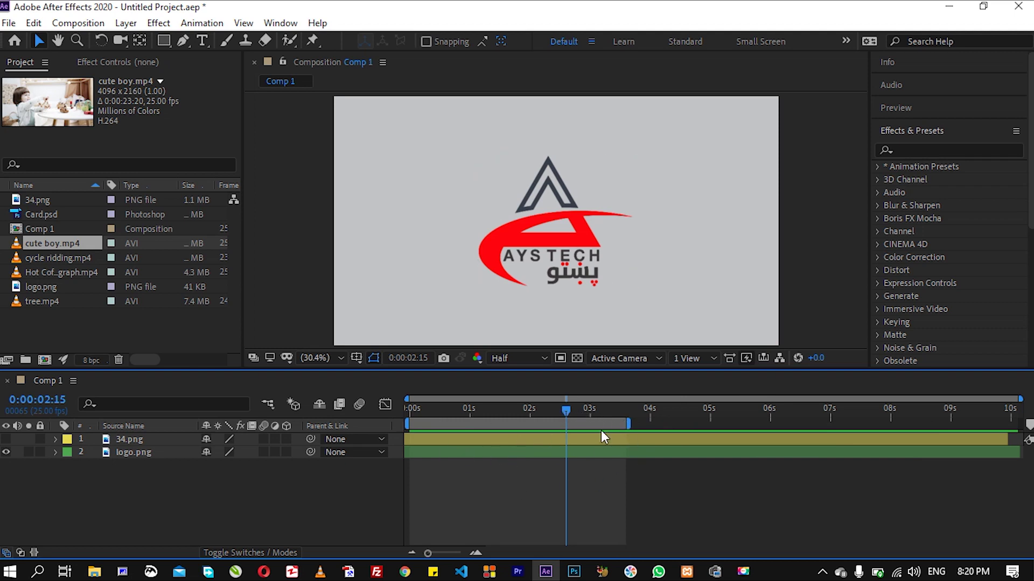
left_click_drag(566, 411, 407, 421)
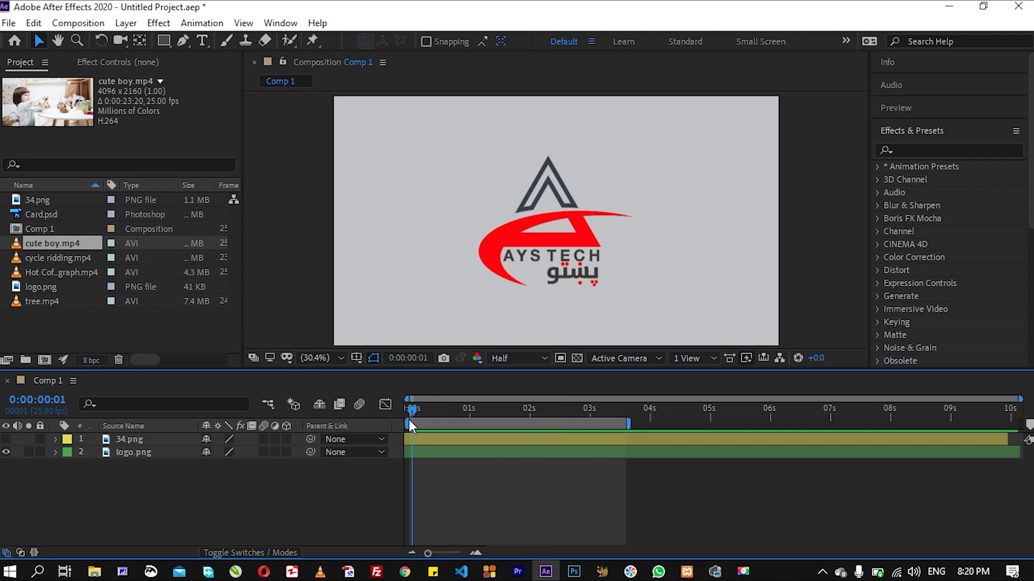
left_click(546, 452)
key("space")
key("space")
mouse_move(629, 424)
left_mouse_down()
mouse_move(993, 424)
mouse_move(1019, 434)
left_mouse_up()
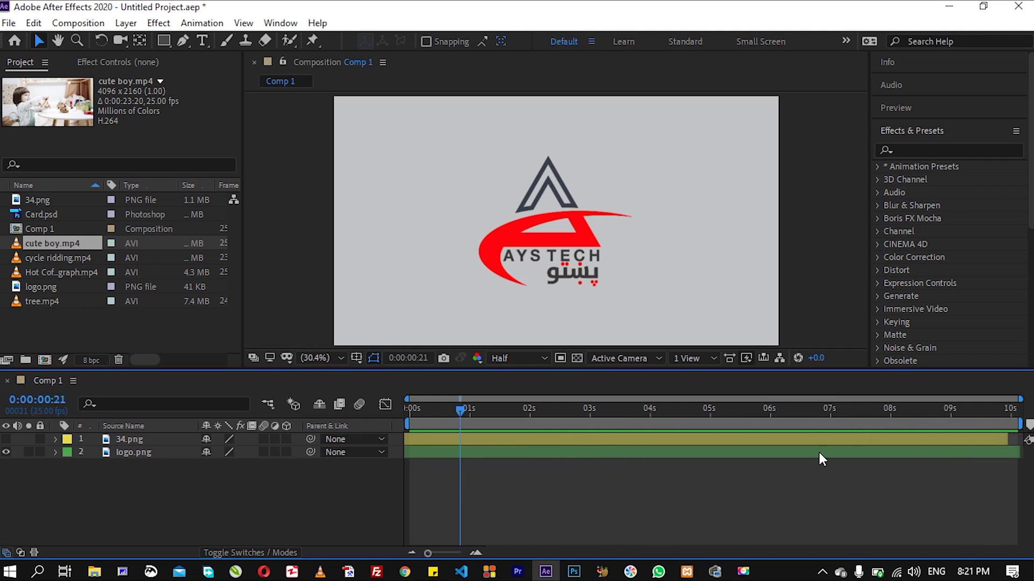
key("space")
key("space")
- Adjust the work area end until it sits at 5 seconds, starting at 0
mouse_move(1017, 425)
left_mouse_down()
mouse_move(621, 452)
mouse_move(735, 455)
left_mouse_up()
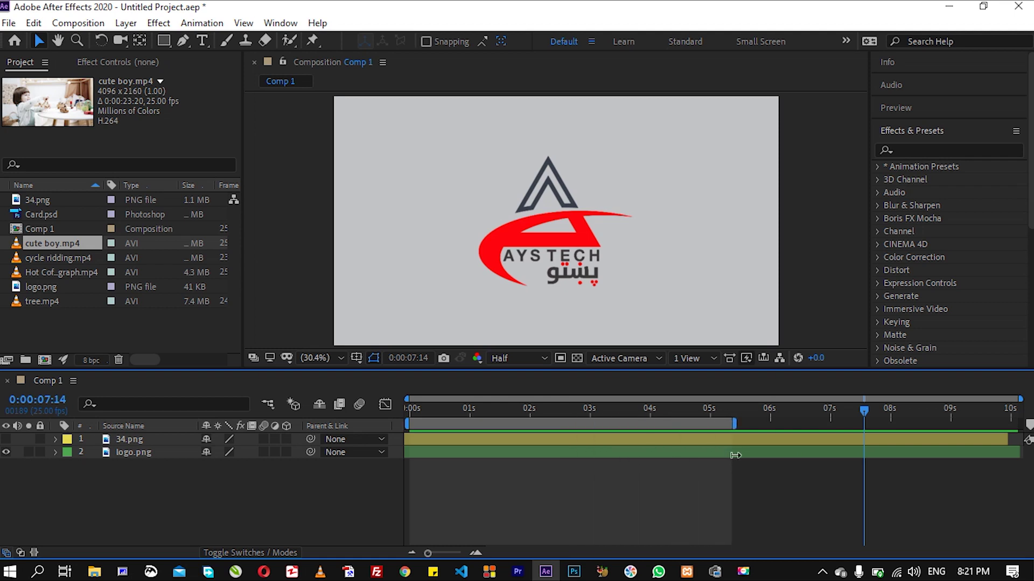
left_click_drag(862, 414, 399, 454)
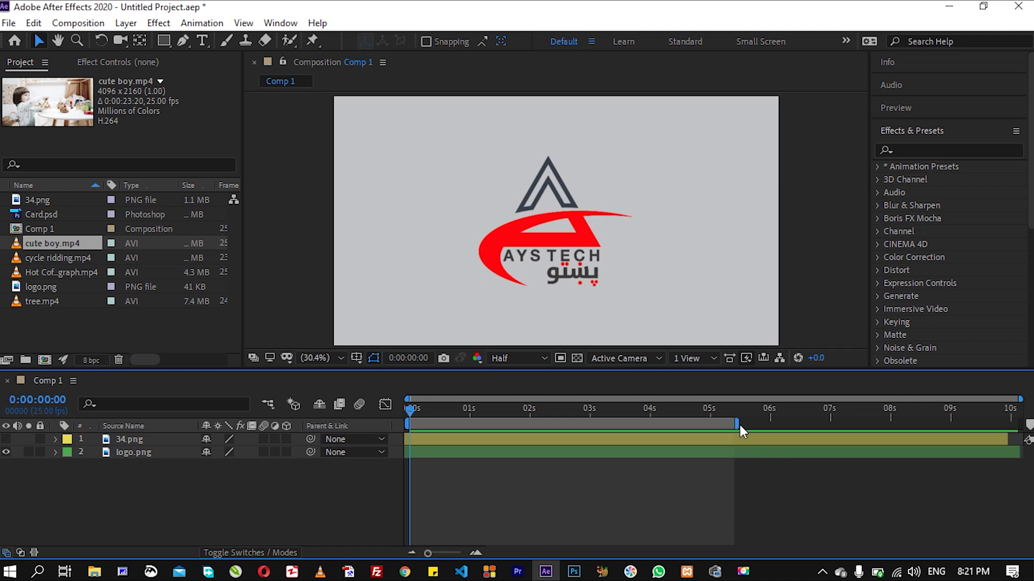
left_click_drag(741, 423, 716, 419)
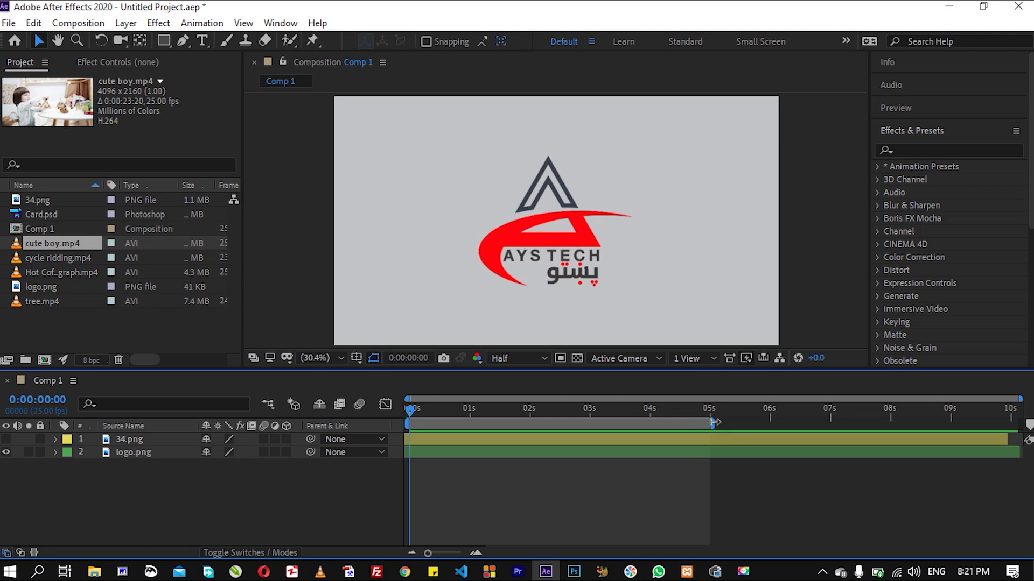
left_click_drag(714, 422, 762, 433)
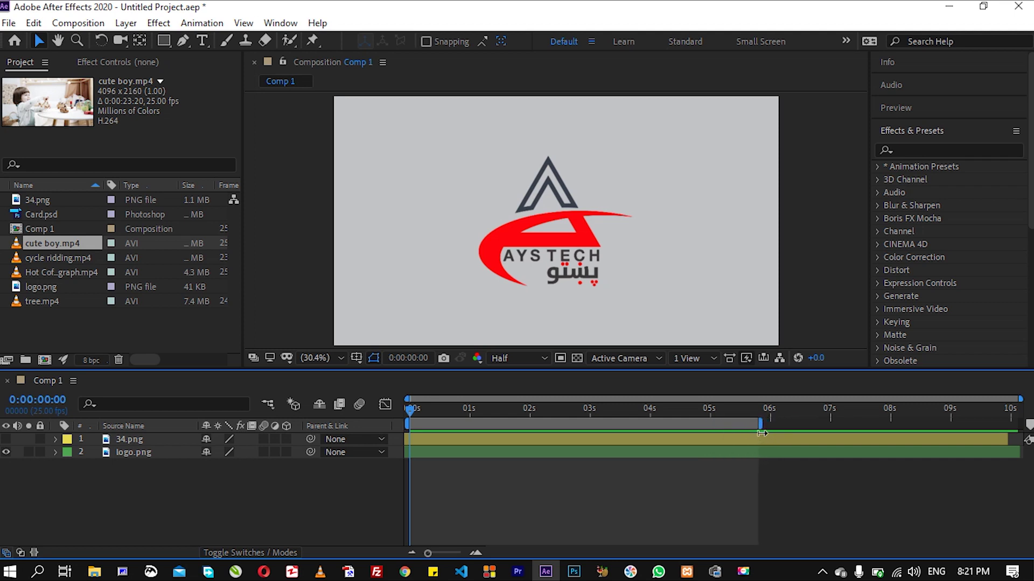
left_click_drag(761, 433, 708, 434)
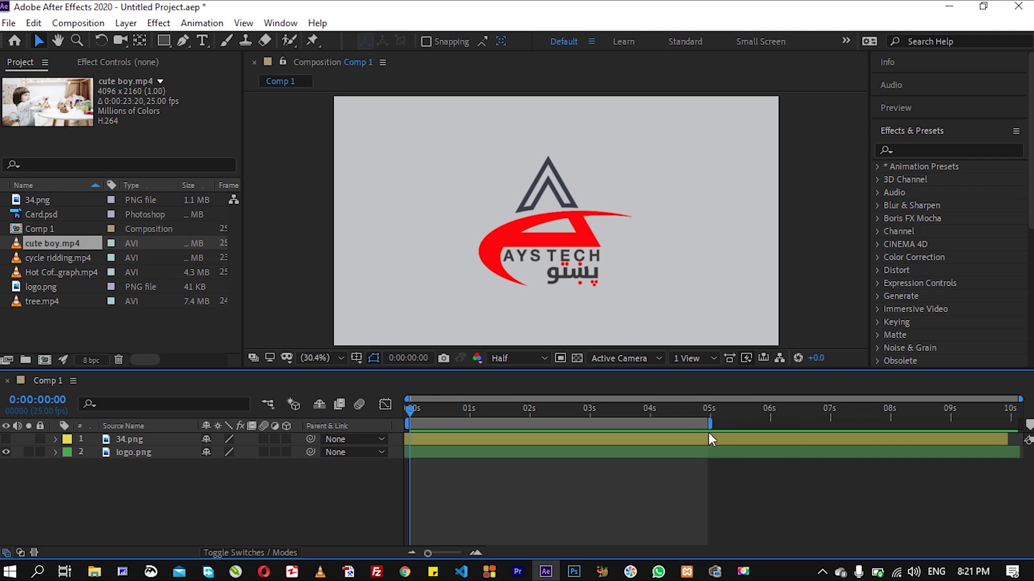
- Trim Comp 1 to its 5-second work area using Trim Comp to Work Area
right_click(674, 423)
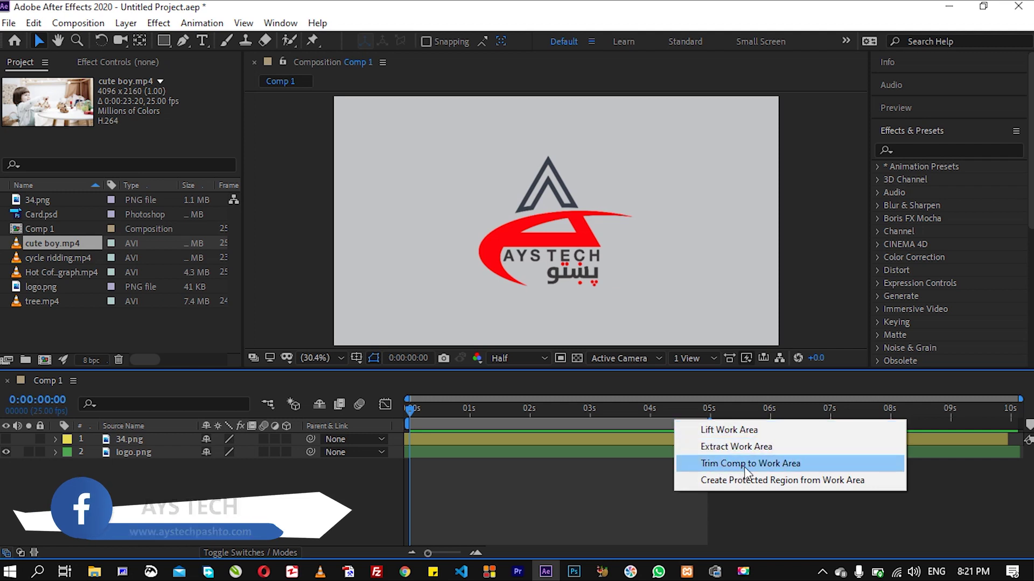
left_click(774, 464)
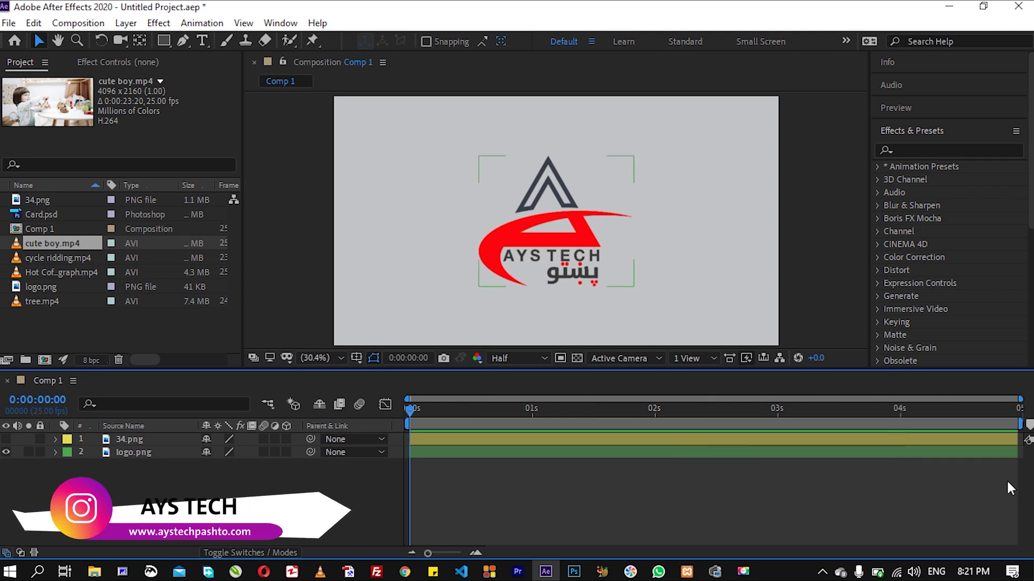